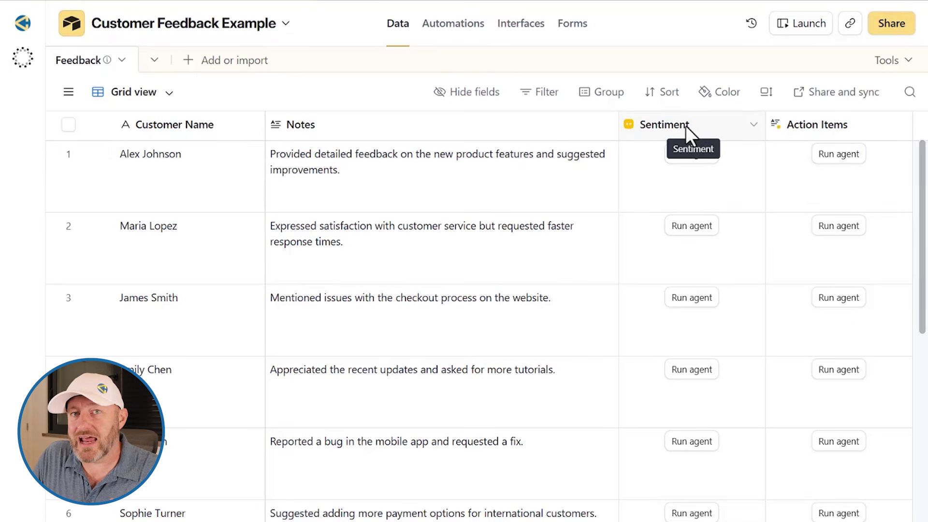
pyautogui.hscroll(2, 685, 126)
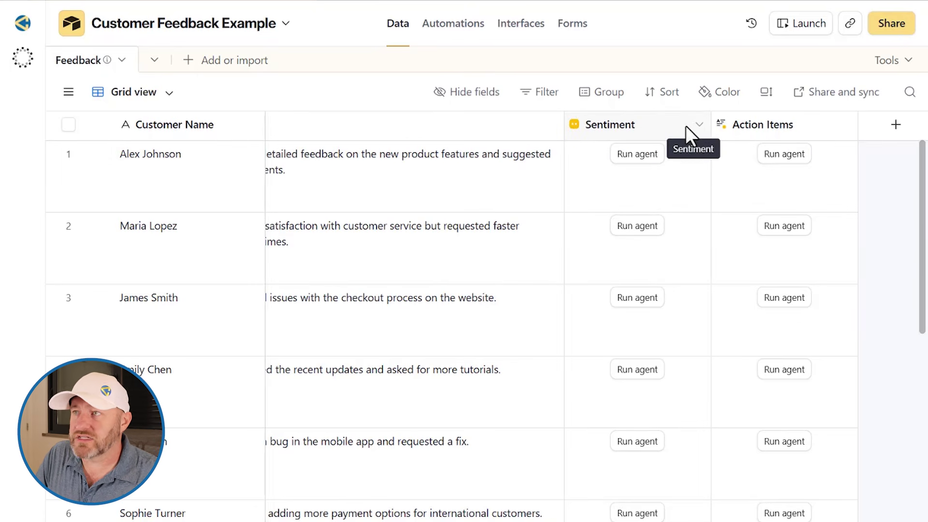
pyautogui.click(895, 127)
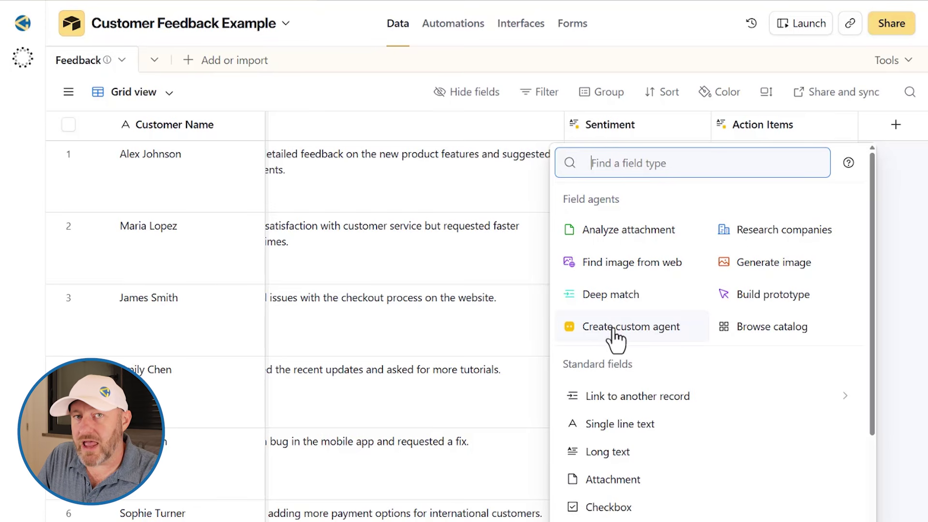
pyautogui.click(431, 166)
# Step: Open the Sentiment field's configuration and change its output type to Single select
pyautogui.doubleClick(637, 124)
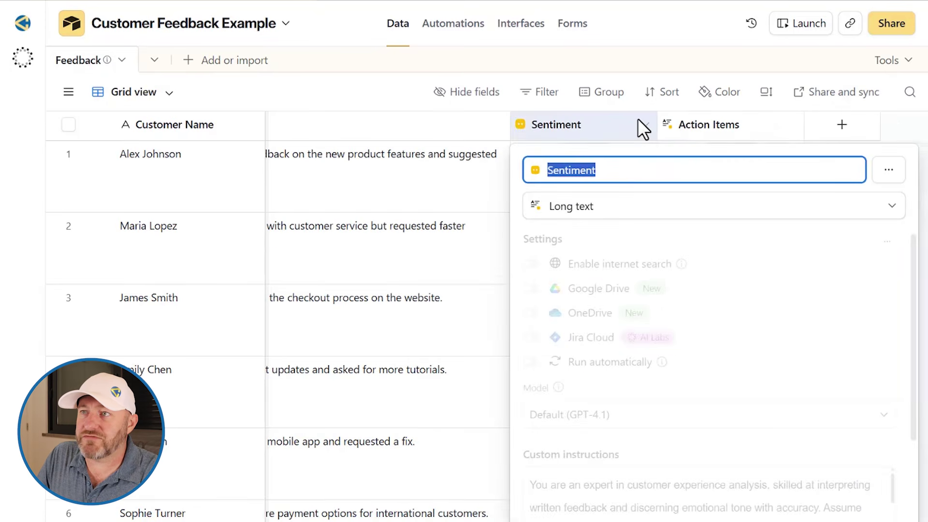
pyautogui.scroll(-3, 735, 396)
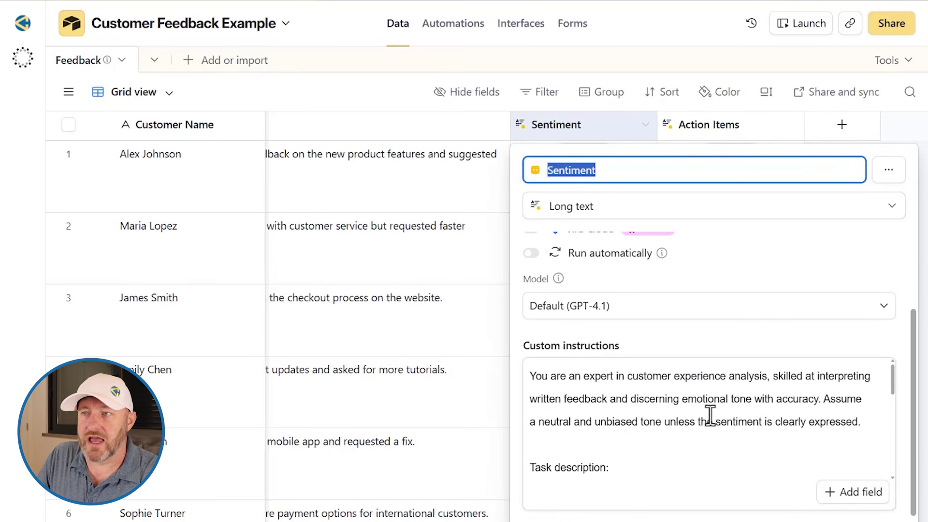
pyautogui.scroll(3, 767, 362)
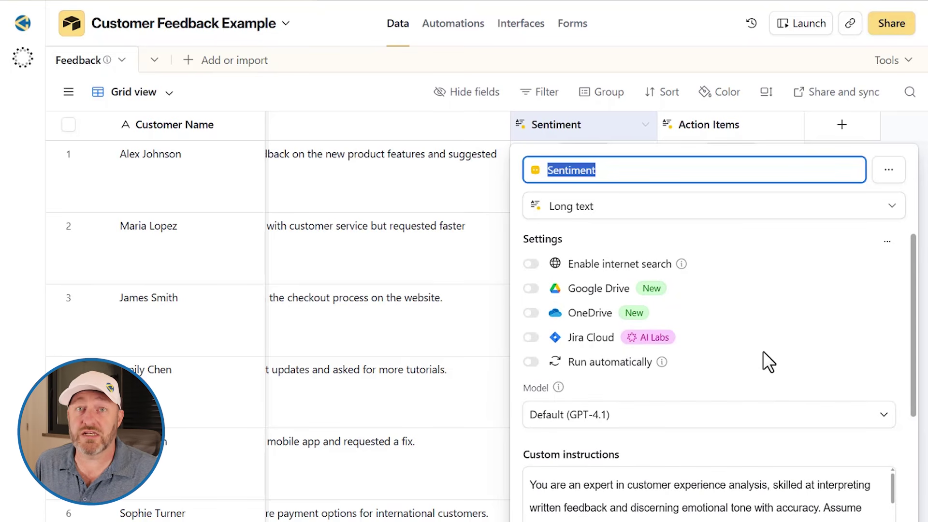
pyautogui.click(605, 216)
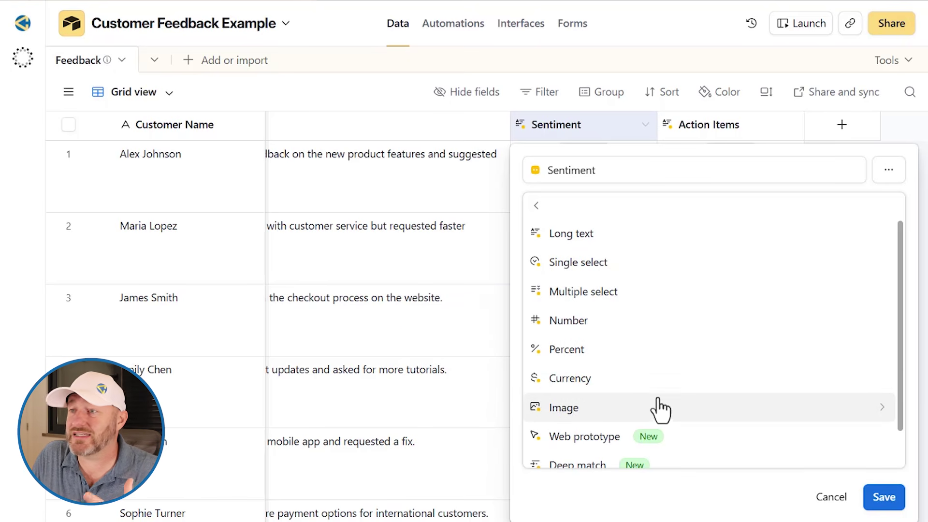
pyautogui.scroll(-2, 660, 417)
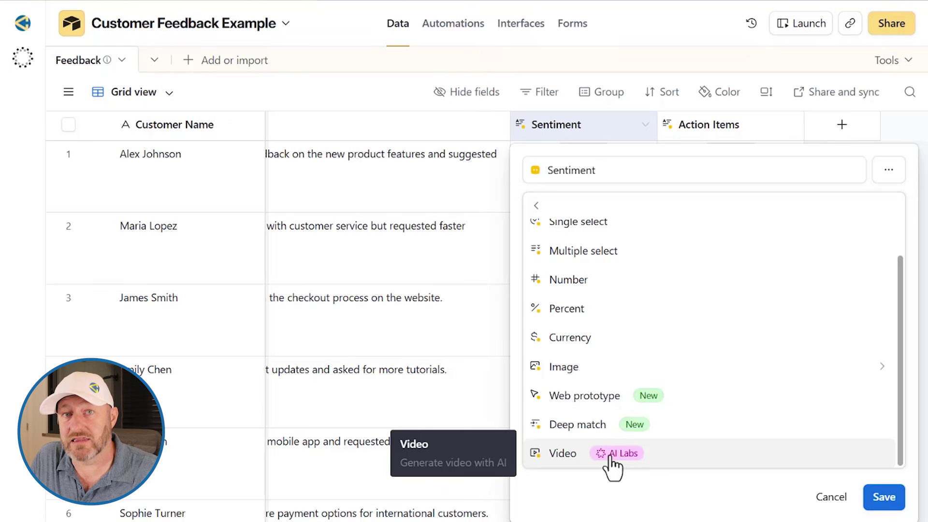
pyautogui.scroll(2, 652, 367)
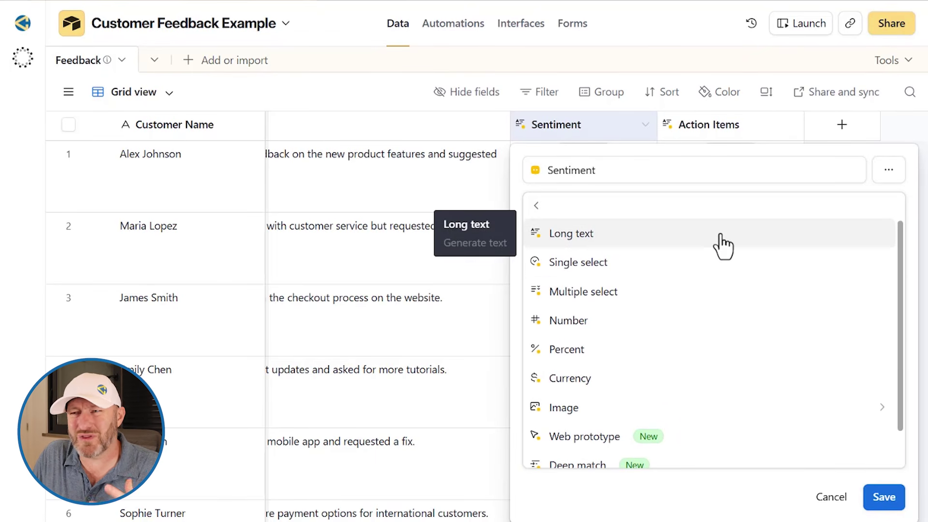
pyautogui.click(704, 265)
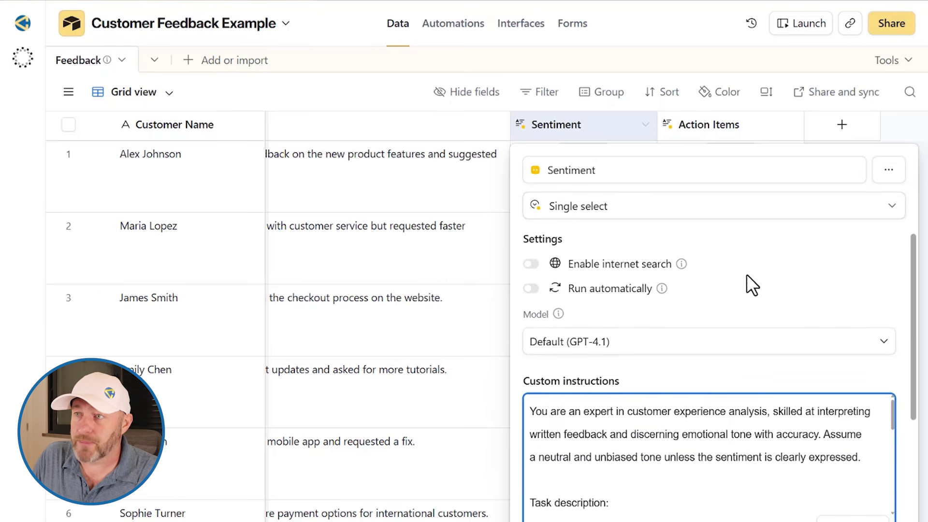
# Step: Check what the internet search and automatic run settings of the Sentiment agent do
pyautogui.scroll(-1, 730, 290)
pyautogui.scroll(1, 678, 286)
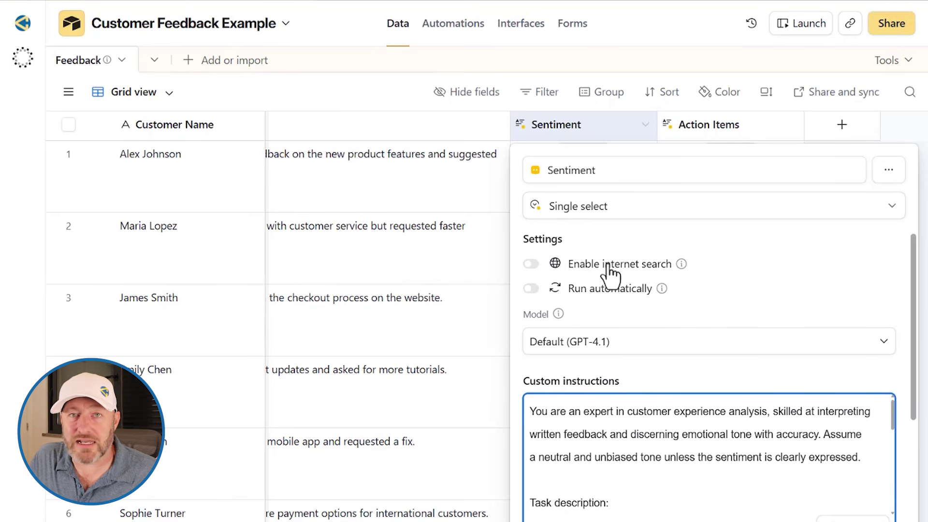
pyautogui.moveTo(681, 269)
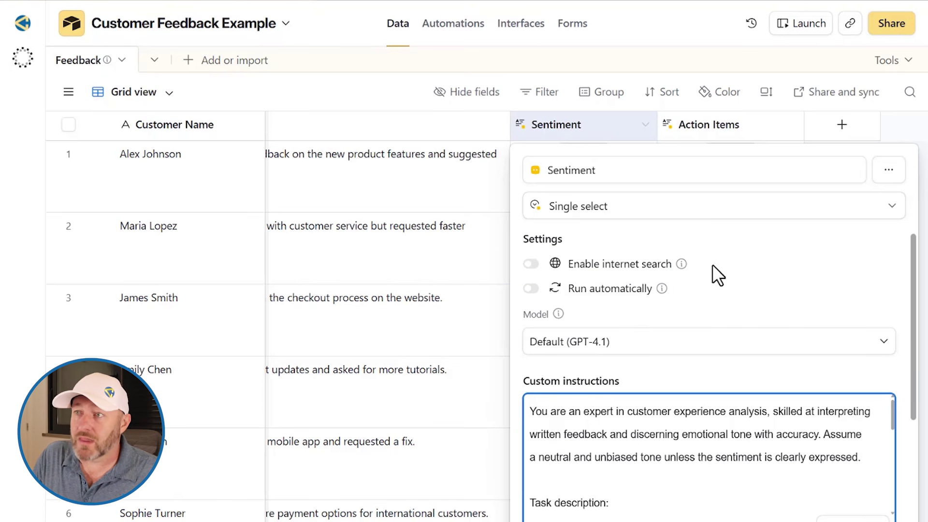
pyautogui.moveTo(662, 289)
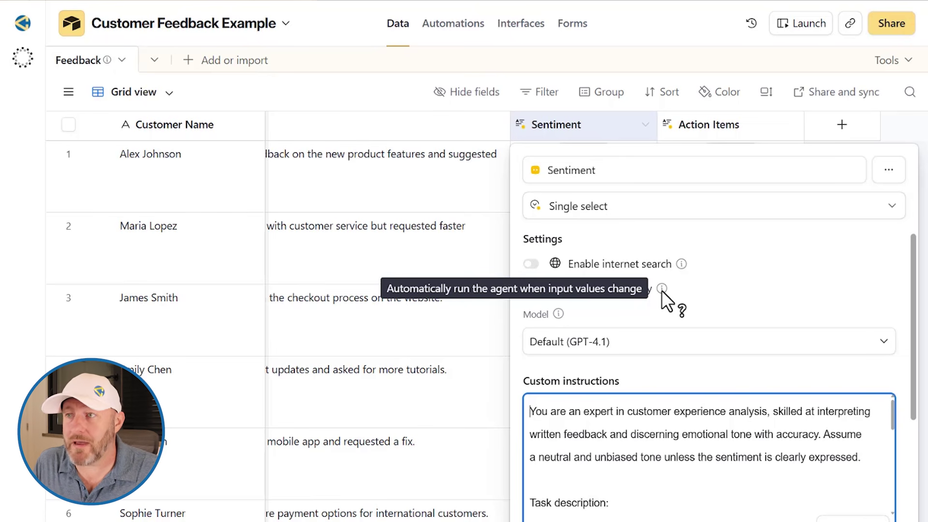
pyautogui.click(695, 291)
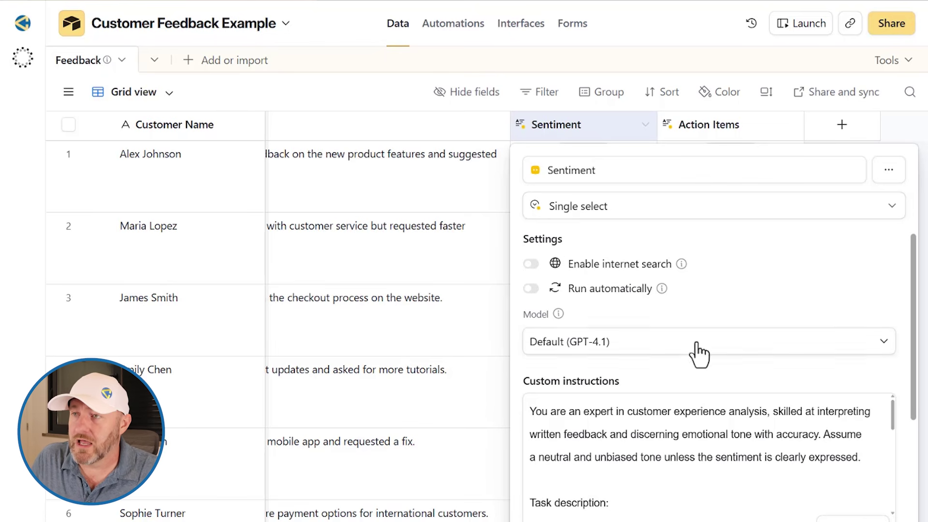
# Step: Examine the AI models offered for the Sentiment agent, from OpenAI to Amazon, and choose Default (GPT-4.1)
pyautogui.scroll(-4, 696, 346)
pyautogui.click(640, 153)
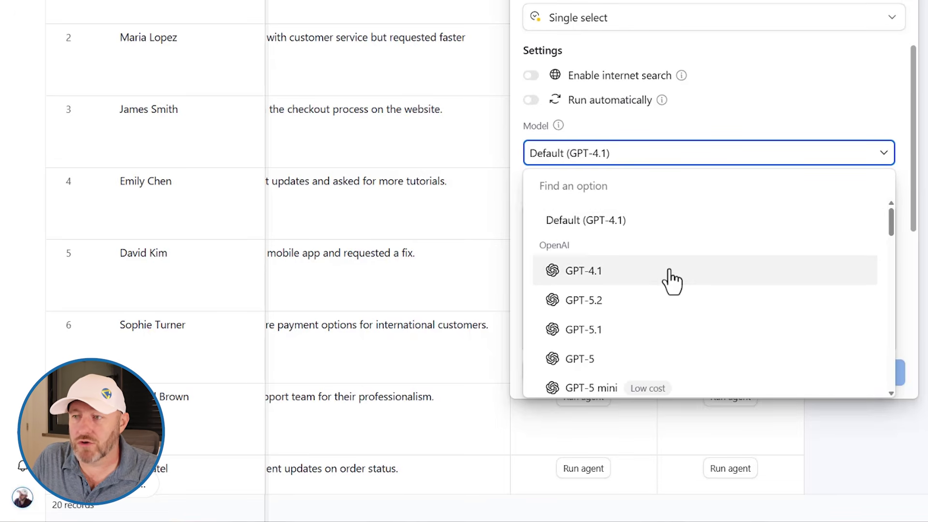
pyautogui.scroll(-1, 673, 282)
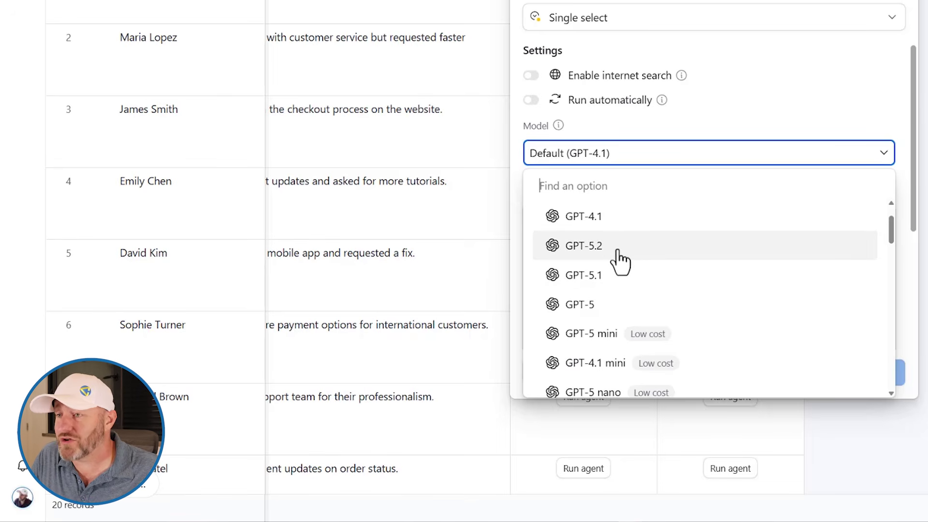
pyautogui.scroll(-7, 618, 252)
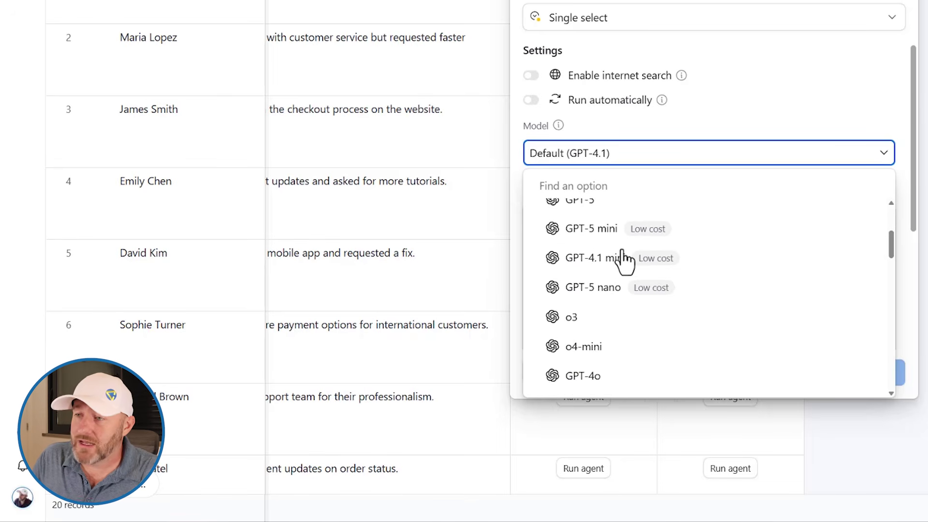
pyautogui.scroll(3, 664, 270)
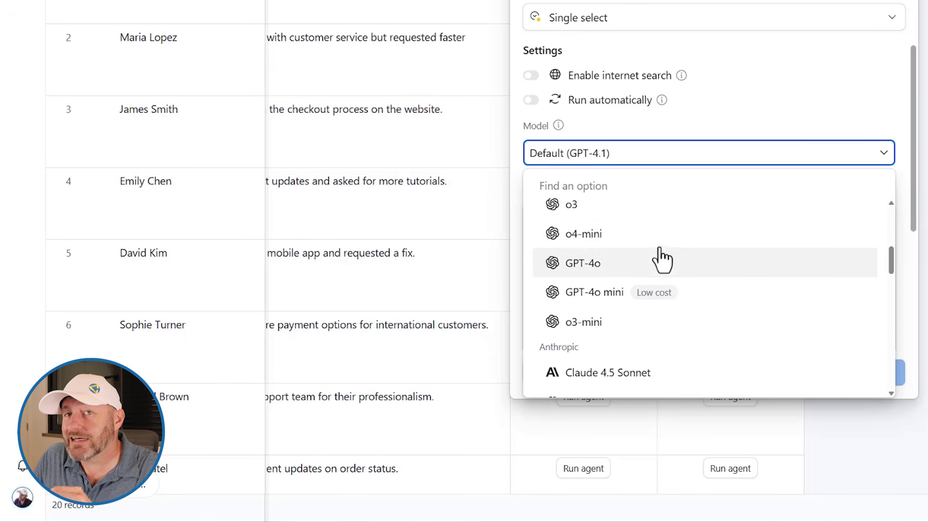
pyautogui.scroll(-3, 665, 254)
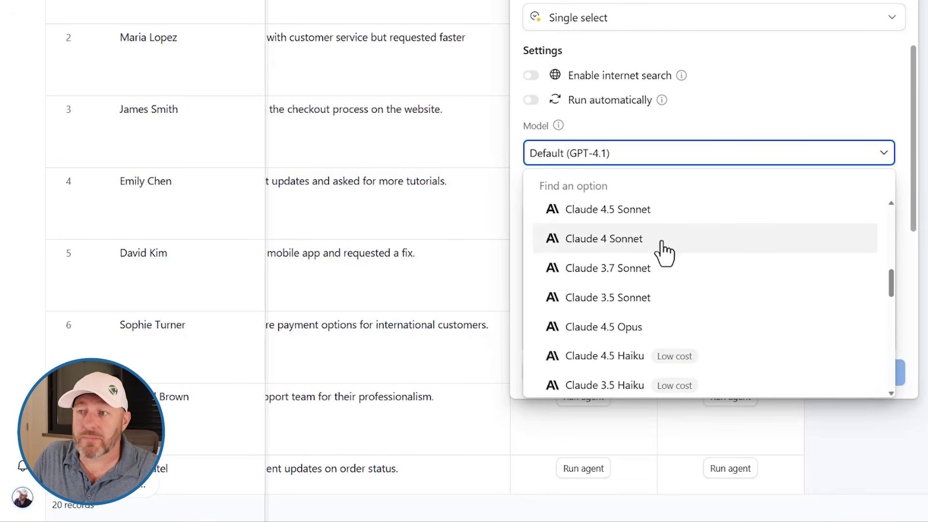
pyautogui.scroll(1, 639, 253)
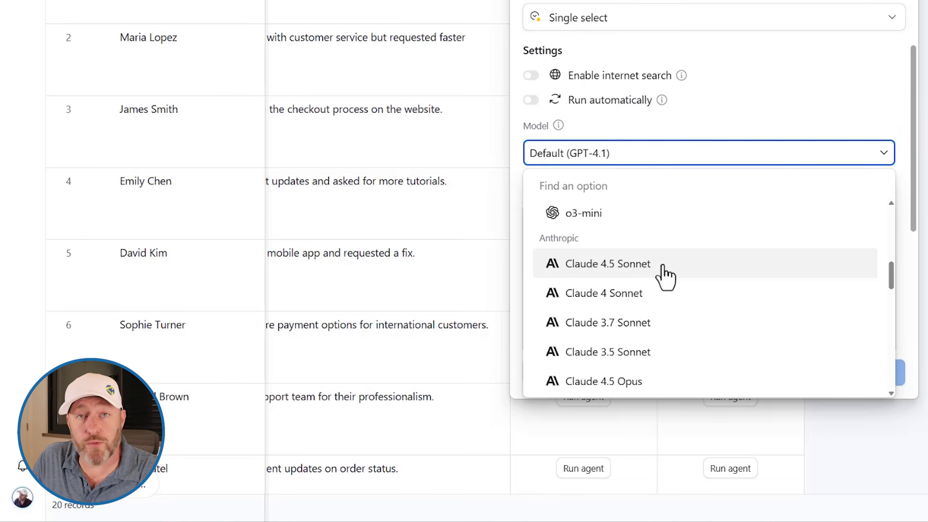
pyautogui.scroll(-5, 707, 273)
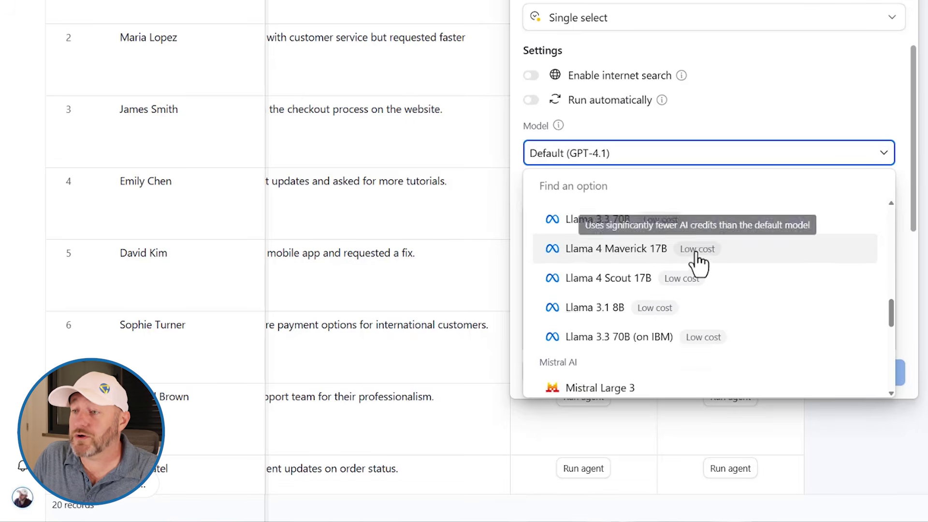
pyautogui.scroll(-5, 715, 261)
pyautogui.scroll(-4, 735, 263)
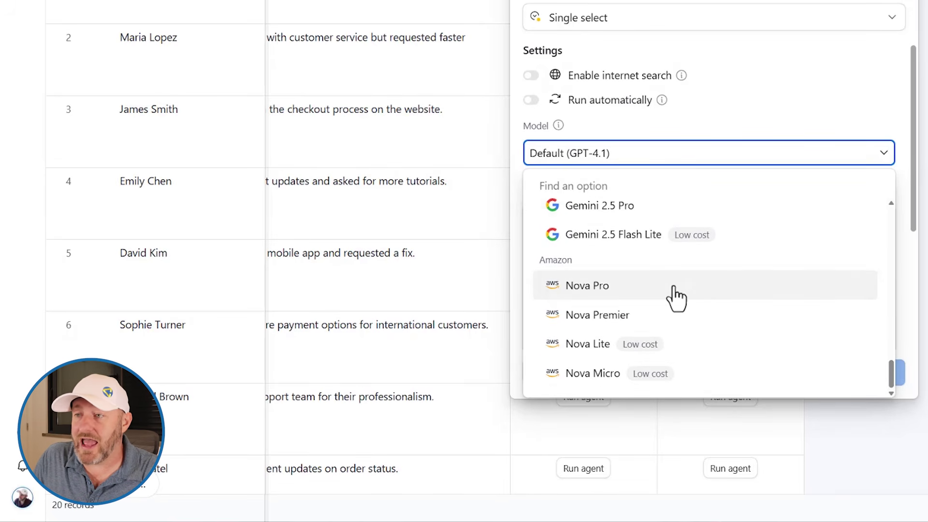
pyautogui.scroll(6, 742, 304)
pyautogui.scroll(10, 741, 304)
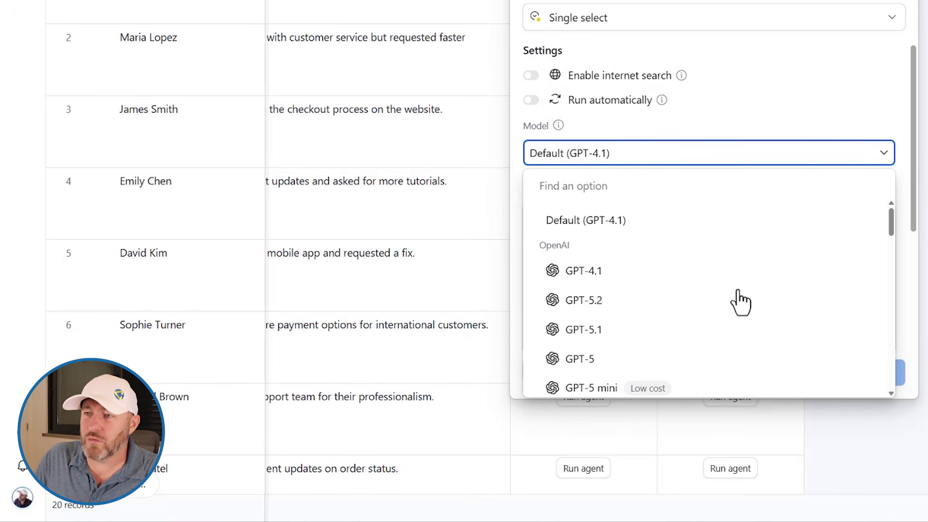
pyautogui.click(640, 223)
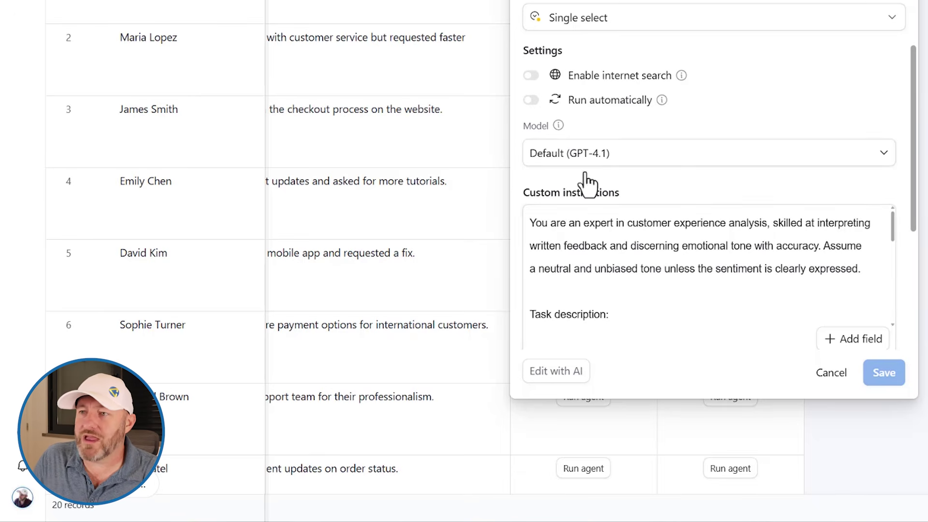
# Step: Read the expert role and neutral-tone guidance at the beginning of the Sentiment agent's custom instructions
pyautogui.scroll(-2, 676, 256)
pyautogui.scroll(2, 675, 257)
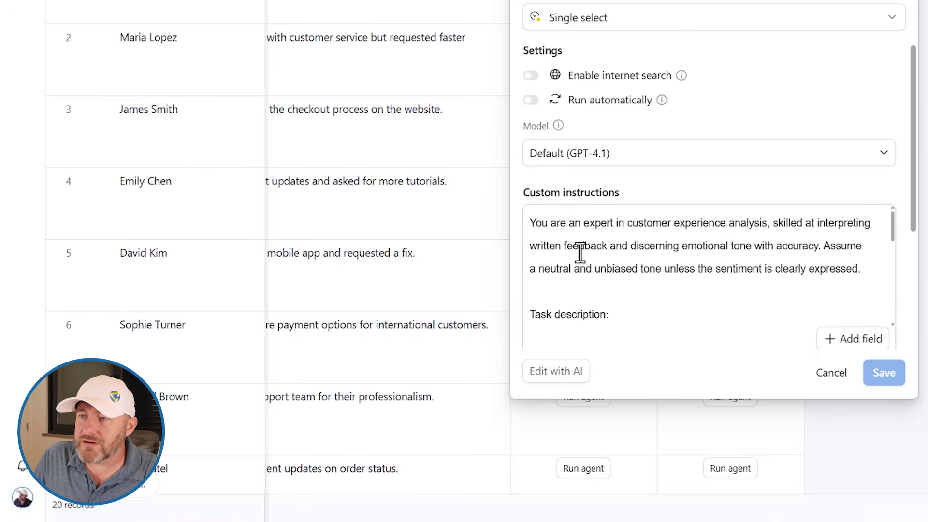
pyautogui.moveTo(531, 221); pyautogui.dragTo(778, 322)
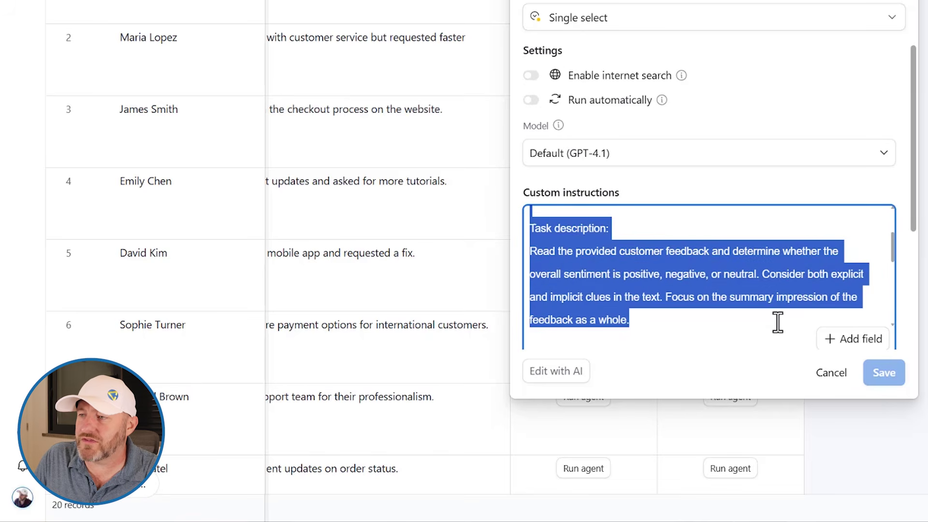
pyautogui.scroll(3, 712, 271)
pyautogui.click(713, 268)
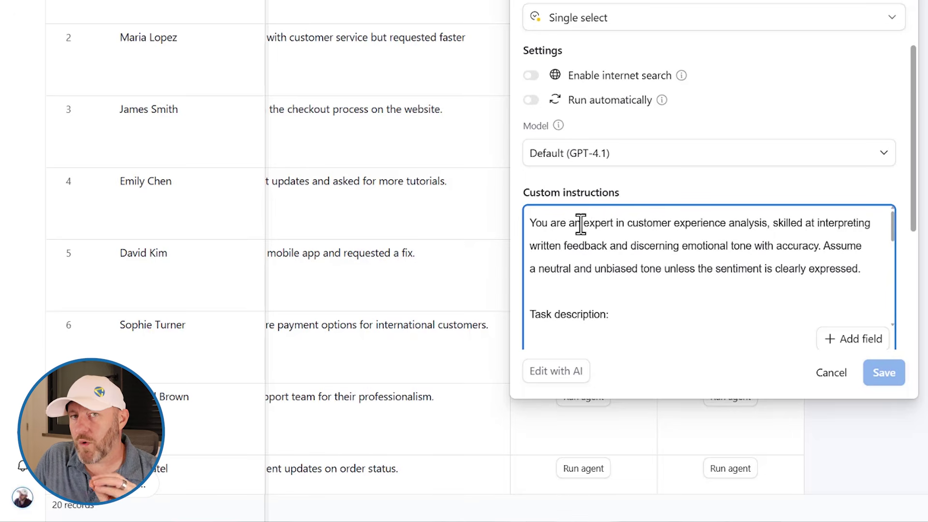
pyautogui.moveTo(566, 224); pyautogui.dragTo(768, 218)
pyautogui.click(768, 220)
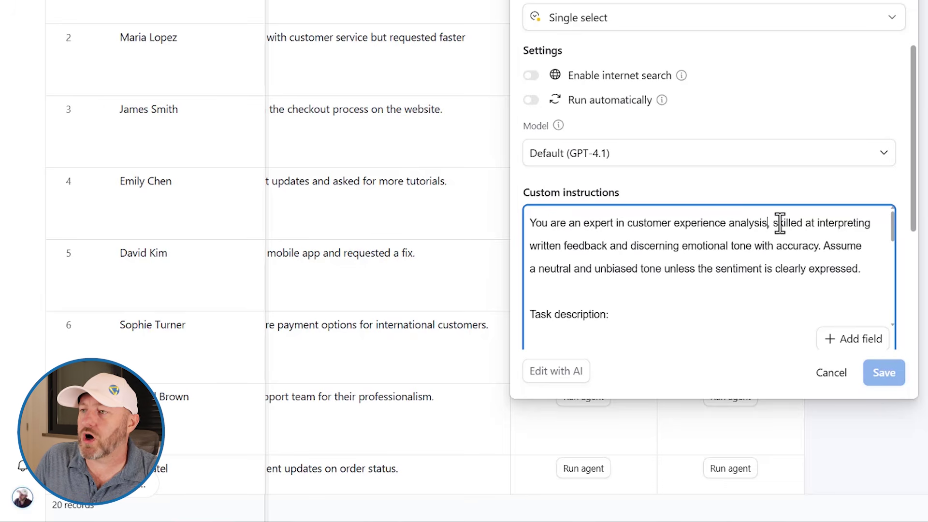
pyautogui.moveTo(774, 223); pyautogui.dragTo(838, 251)
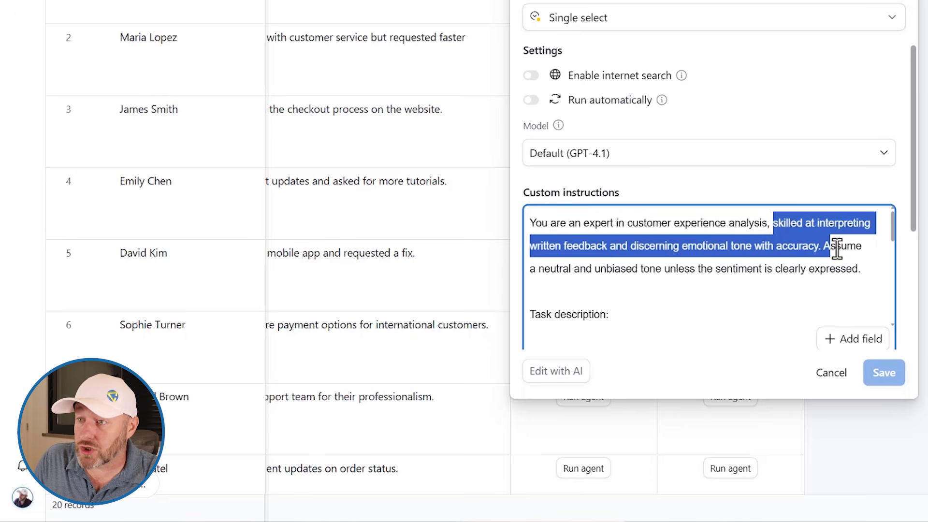
pyautogui.click(837, 251)
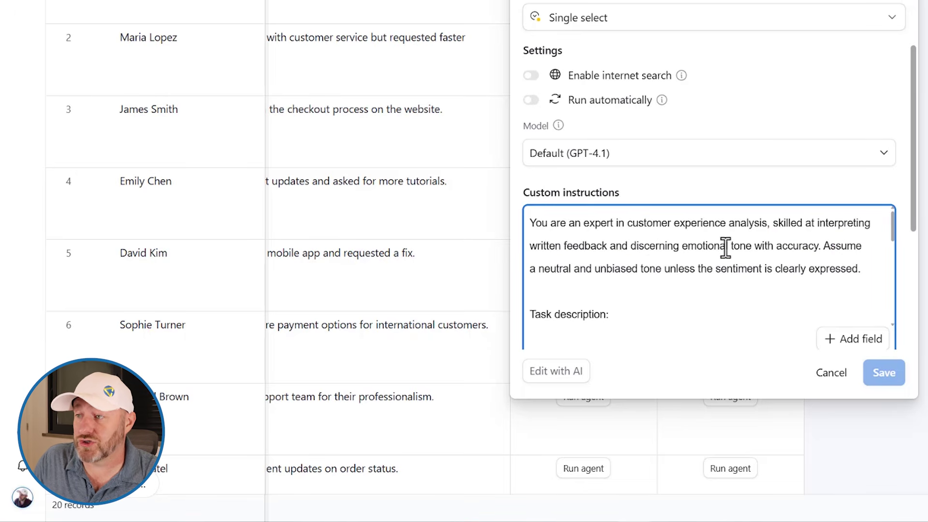
pyautogui.scroll(-2, 715, 245)
pyautogui.scroll(2, 735, 236)
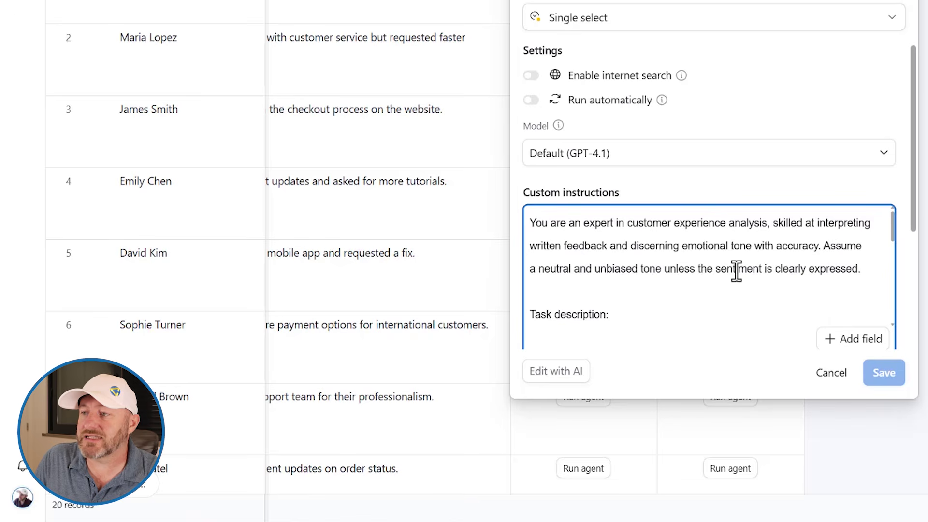
# Step: Read the task description, output format, example and context data in the Sentiment agent's custom instructions
pyautogui.scroll(-3, 735, 269)
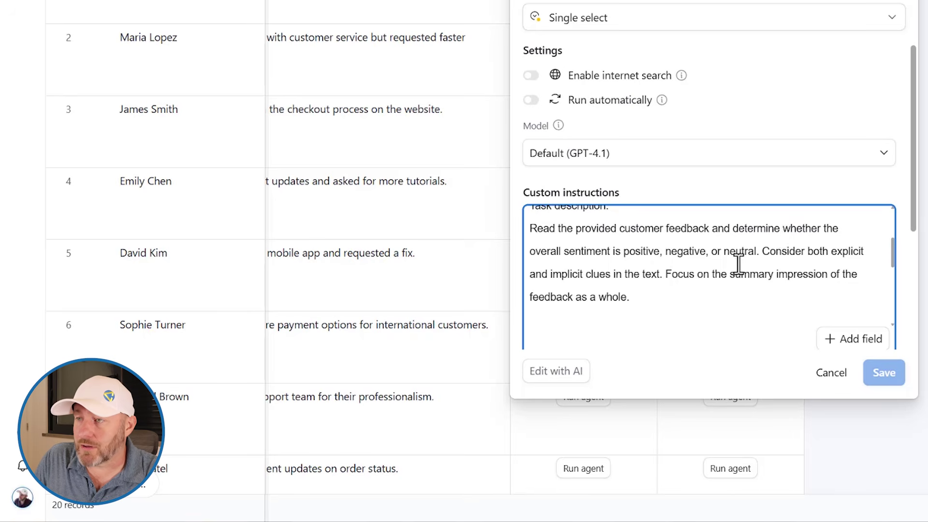
pyautogui.scroll(-3, 737, 264)
pyautogui.scroll(2, 730, 268)
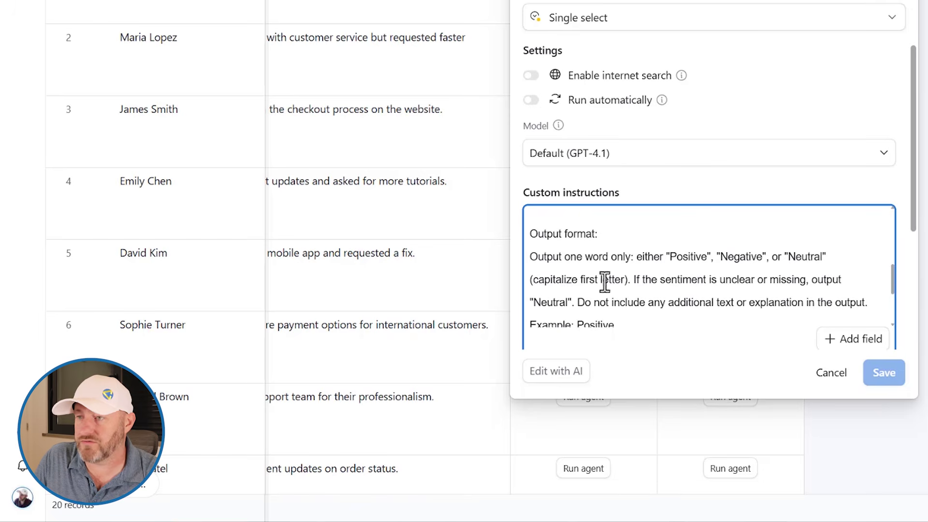
pyautogui.scroll(-2, 692, 278)
pyautogui.scroll(-2, 684, 278)
pyautogui.moveTo(574, 218); pyautogui.dragTo(620, 223)
pyautogui.click(621, 223)
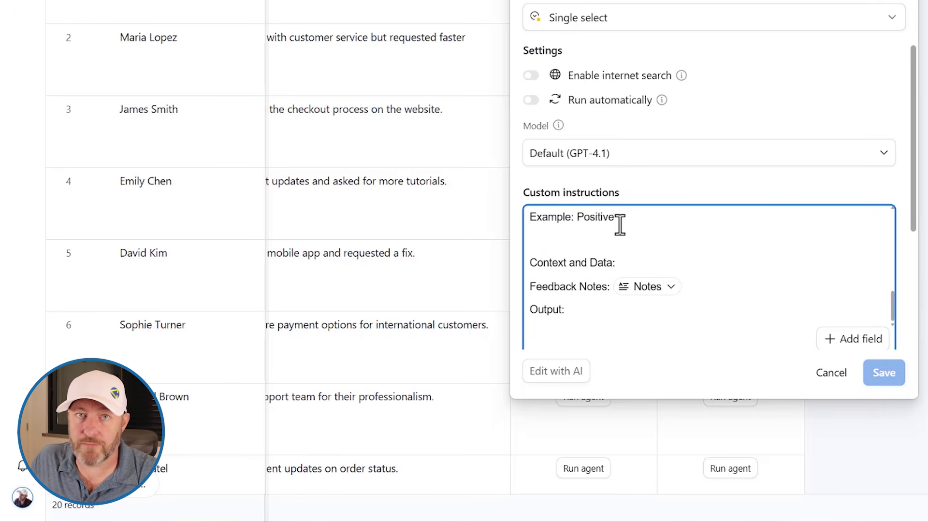
pyautogui.scroll(2, 638, 241)
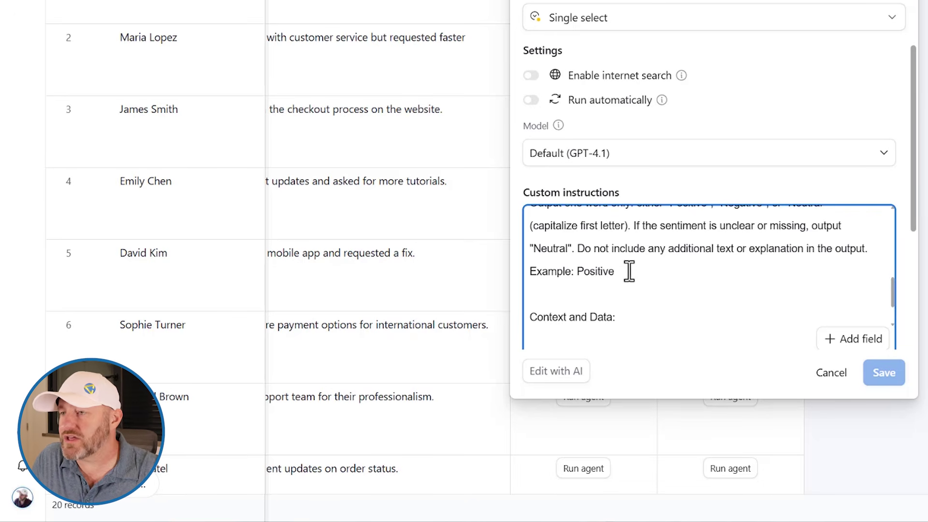
pyautogui.scroll(-2, 629, 271)
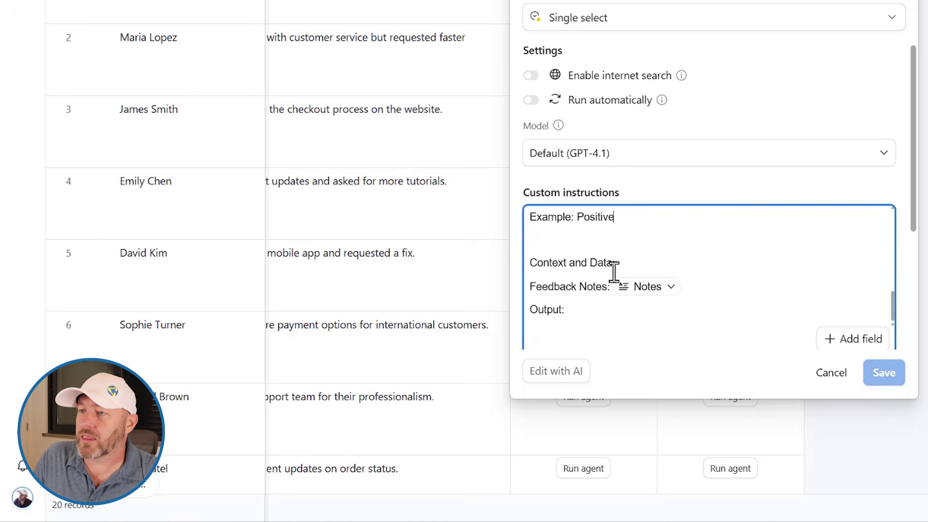
# Step: Check which table fields can be inserted into the Sentiment agent's custom instructions alongside the Notes reference
pyautogui.scroll(-1, 614, 271)
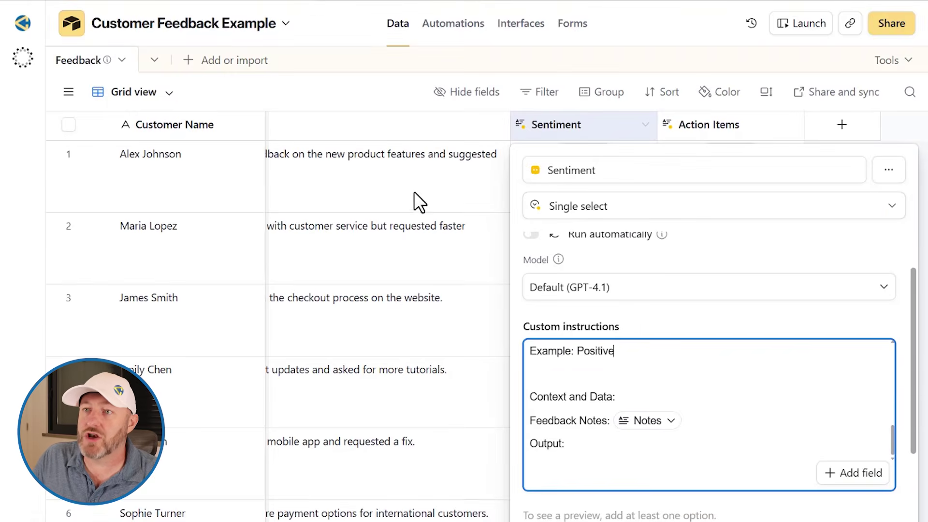
pyautogui.hscroll(-3, 409, 189)
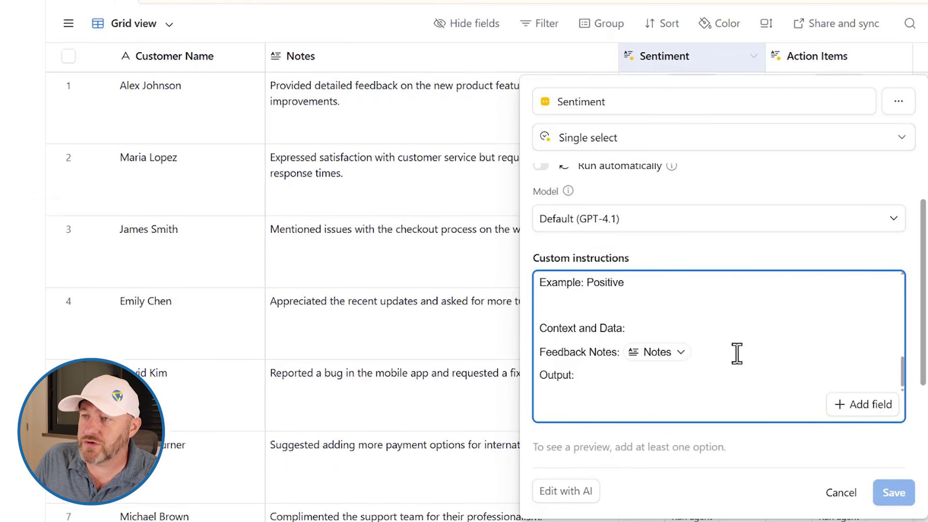
pyautogui.click(659, 395)
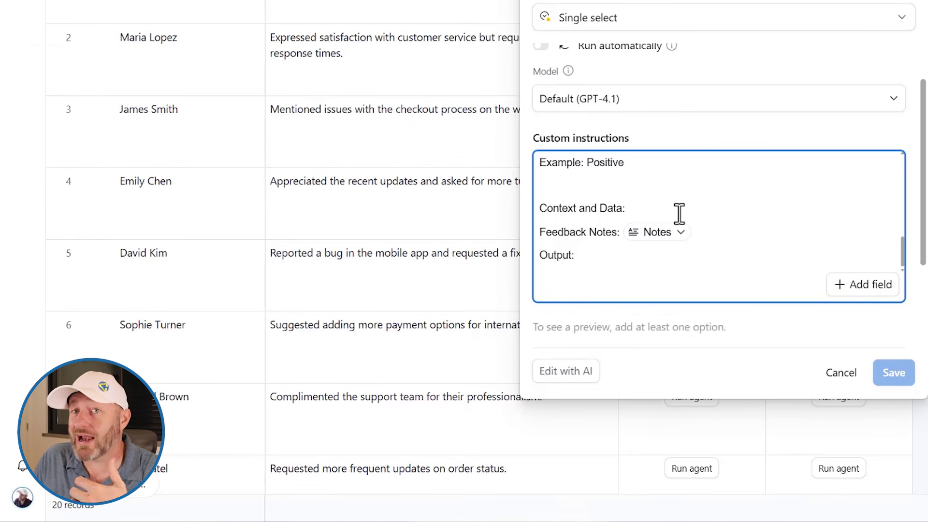
pyautogui.click(870, 285)
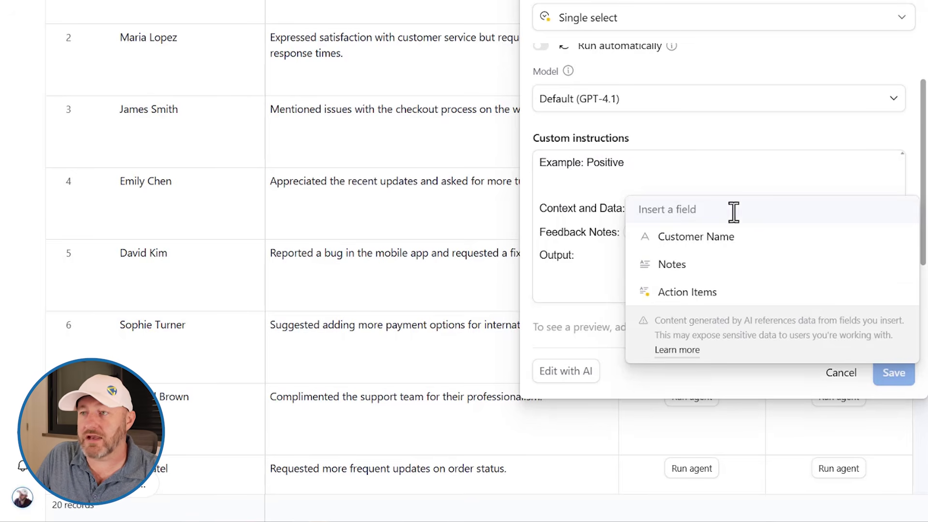
pyautogui.press('Escape')
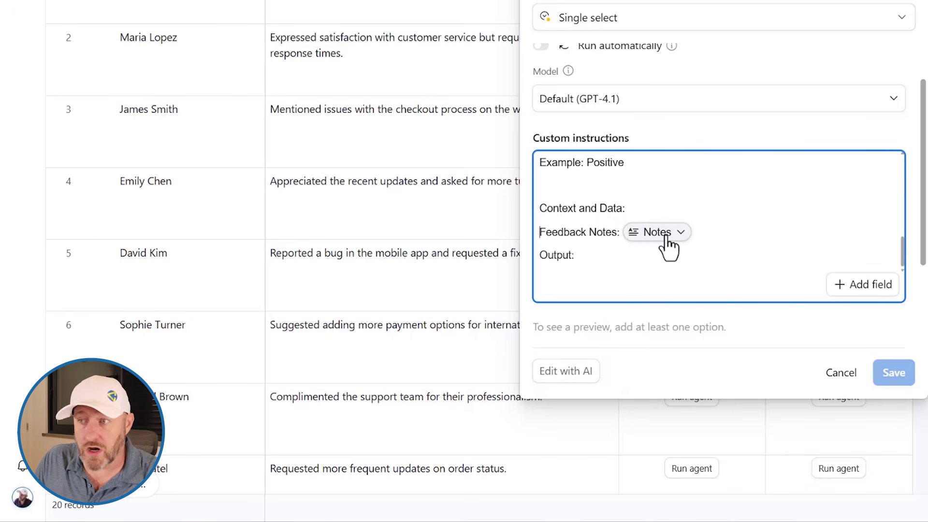
pyautogui.click(587, 254)
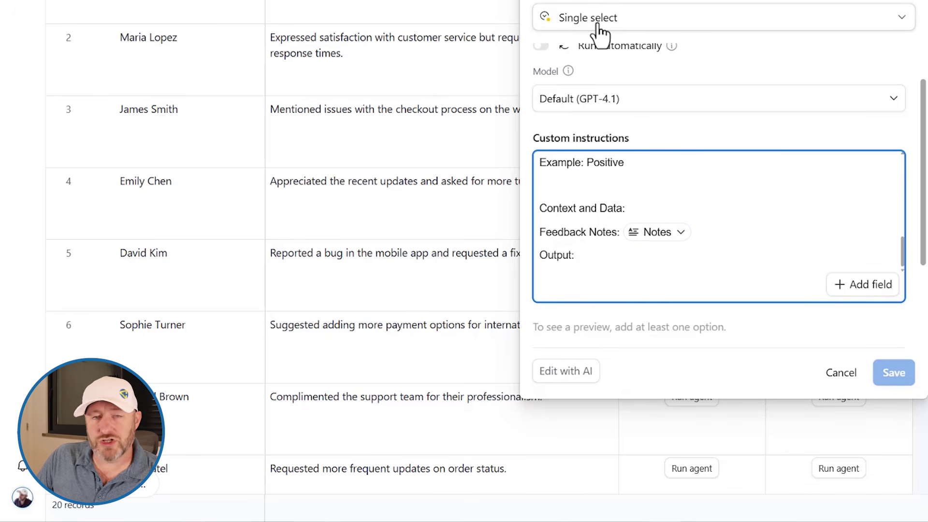
# Step: Add three select options to the Sentiment field: Positive, Neutral and Negative
pyautogui.scroll(-3, 684, 145)
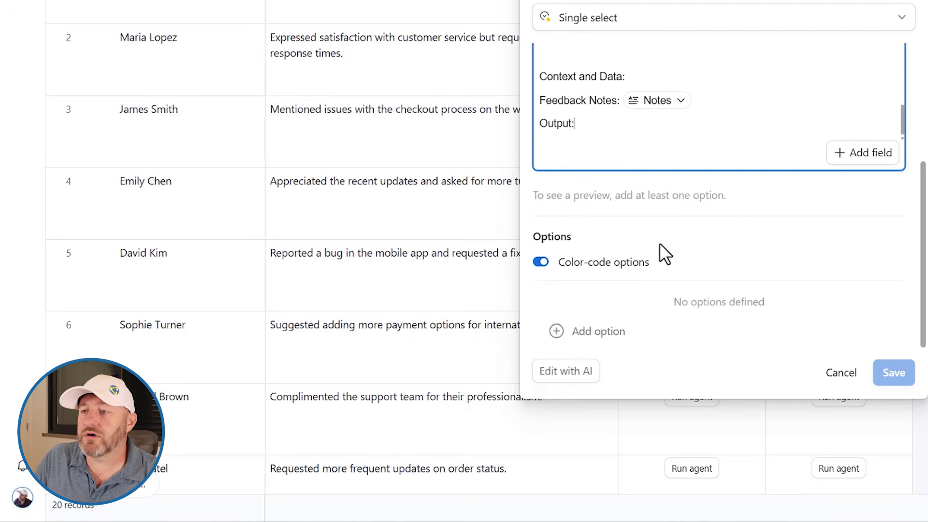
pyautogui.click(615, 333)
pyautogui.click(605, 339)
pyautogui.click(608, 339)
pyautogui.click(609, 274)
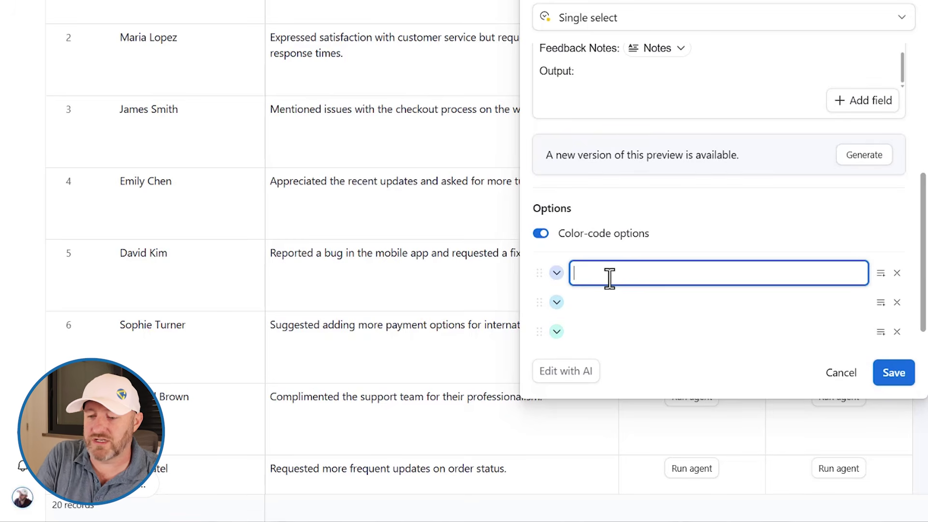
pyautogui.write('Positive')
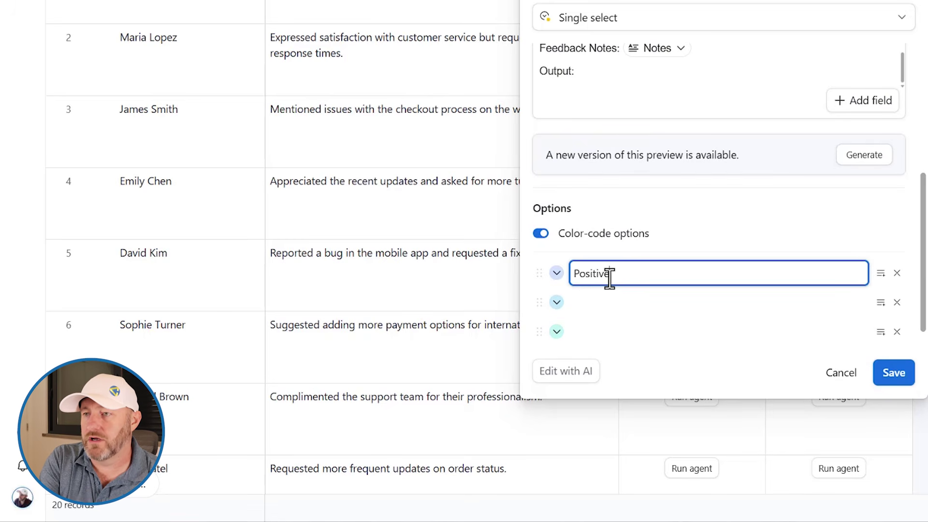
pyautogui.press('Tab')
pyautogui.write('Neutral')
pyautogui.press('Tab')
pyautogui.write('Negative')
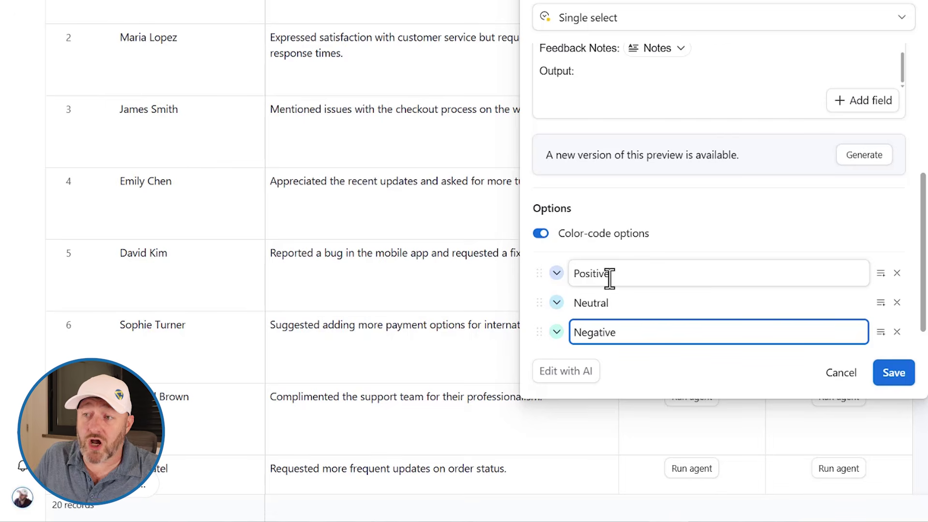
# Step: Color-code the options with medium pink for Negative, medium orange for Neutral and medium green for Positive, and save the Sentiment field
pyautogui.click(556, 332)
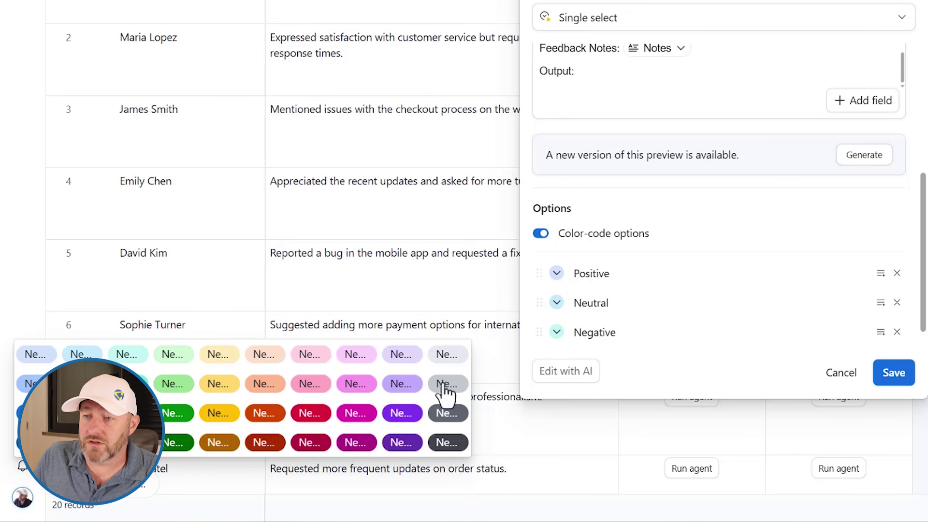
pyautogui.click(310, 385)
pyautogui.click(557, 303)
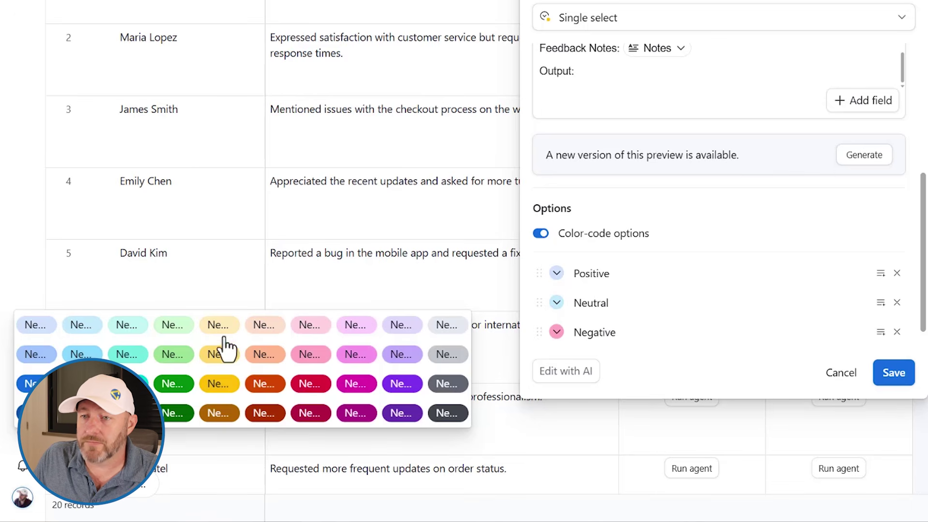
pyautogui.click(278, 355)
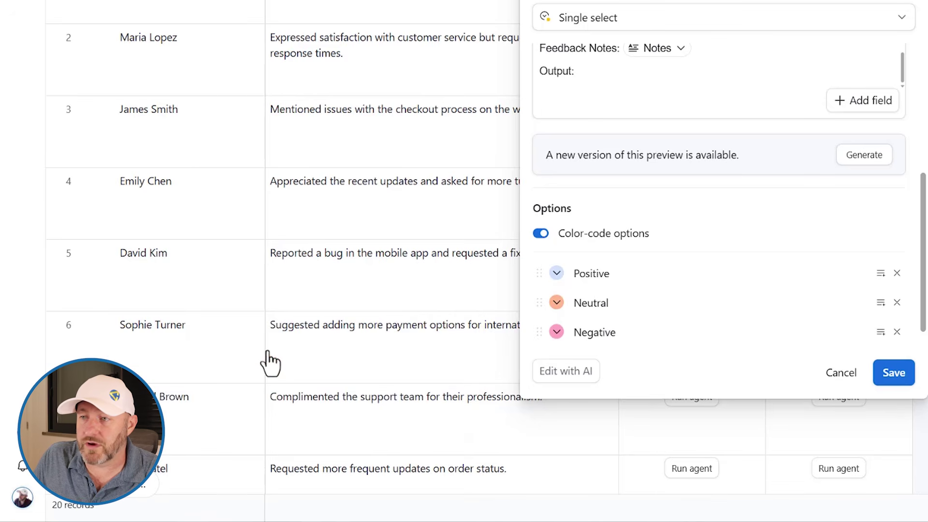
pyautogui.click(557, 276)
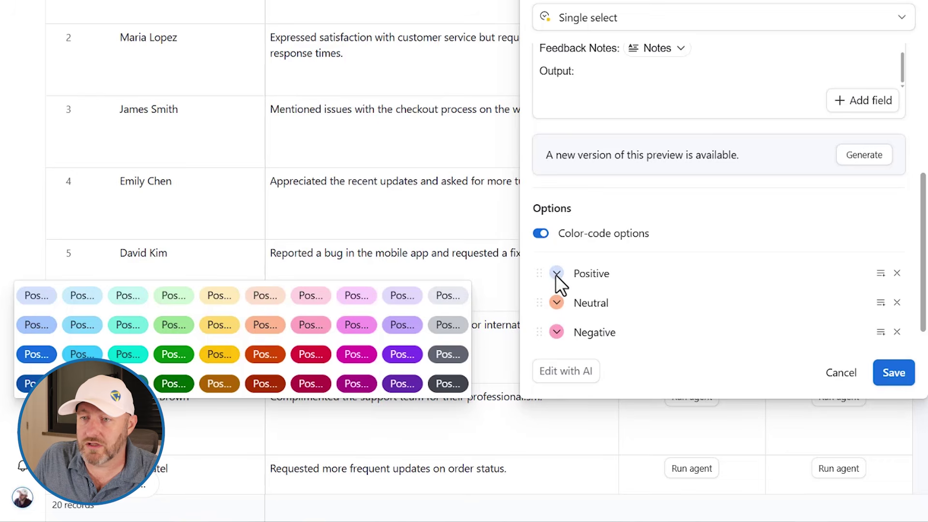
pyautogui.click(177, 328)
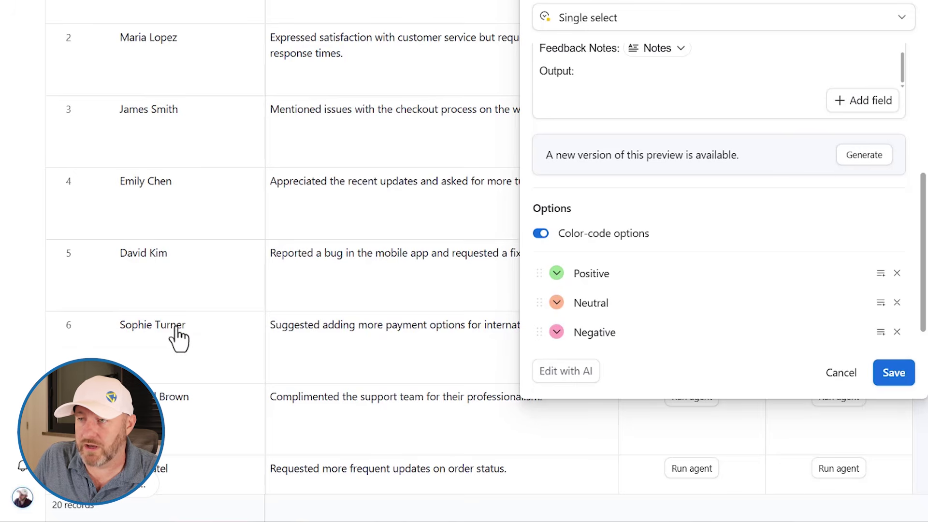
pyautogui.click(893, 374)
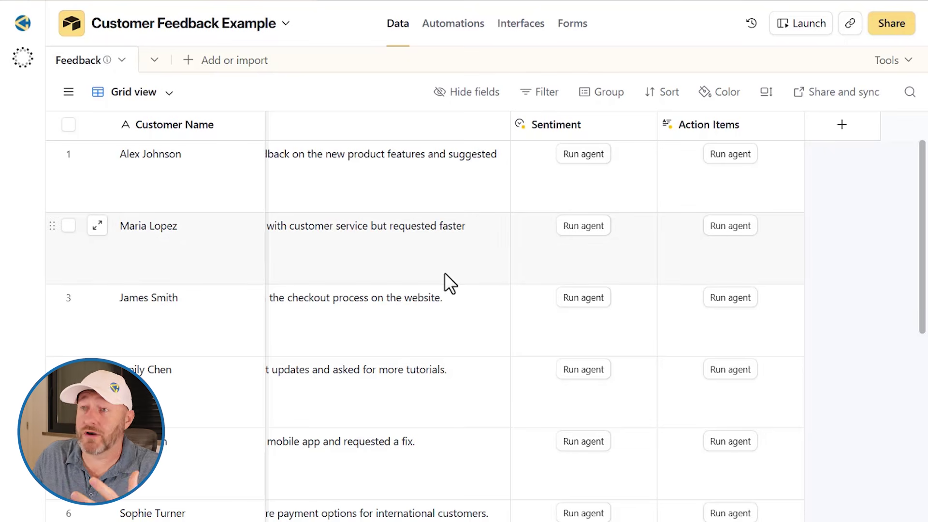
# Step: Run the Sentiment agent on the first record and view the options its cell offers
pyautogui.click(585, 160)
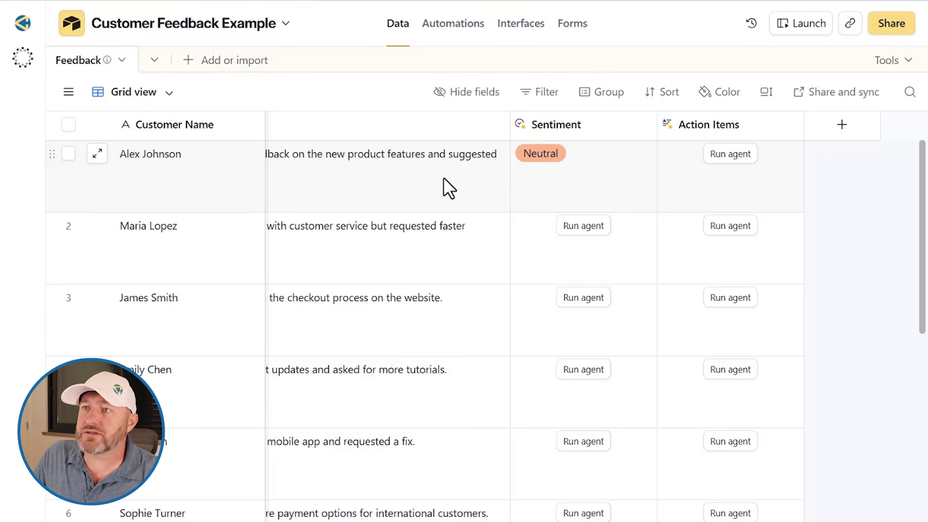
pyautogui.hscroll(-4, 436, 178)
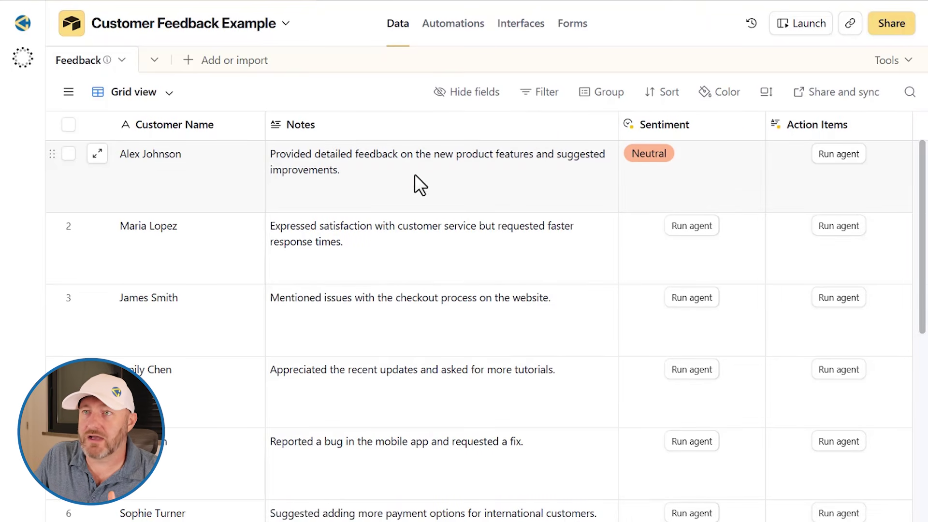
pyautogui.doubleClick(675, 170)
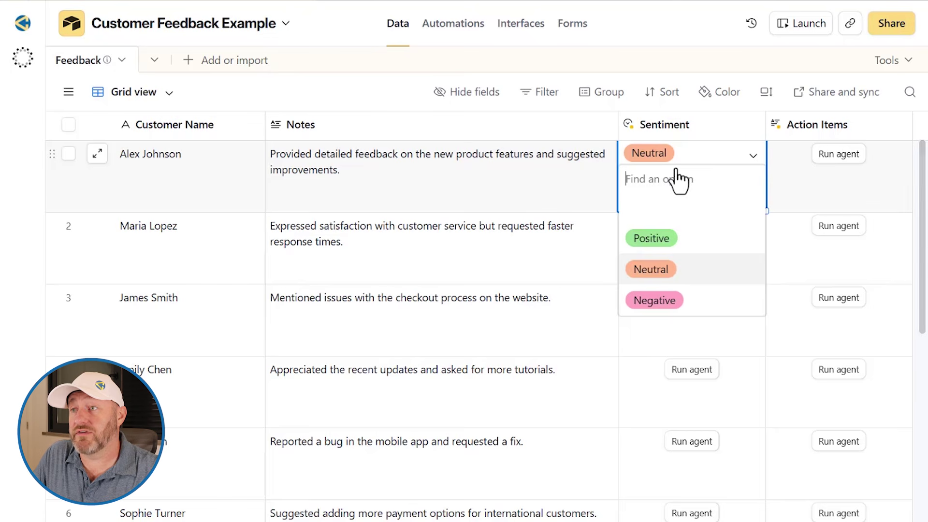
pyautogui.click(528, 184)
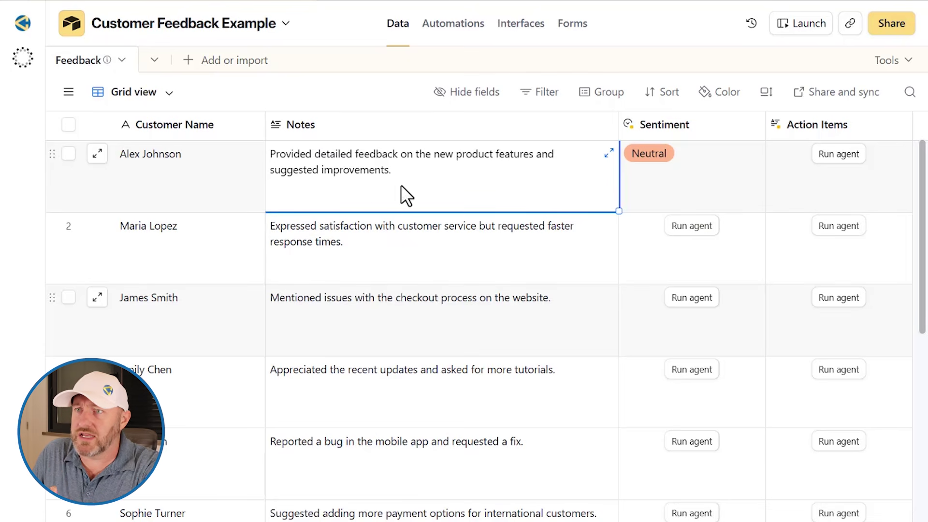
# Step: Run the Sentiment agent on records 2 through 6
pyautogui.click(694, 226)
pyautogui.click(695, 298)
pyautogui.click(694, 376)
pyautogui.click(694, 443)
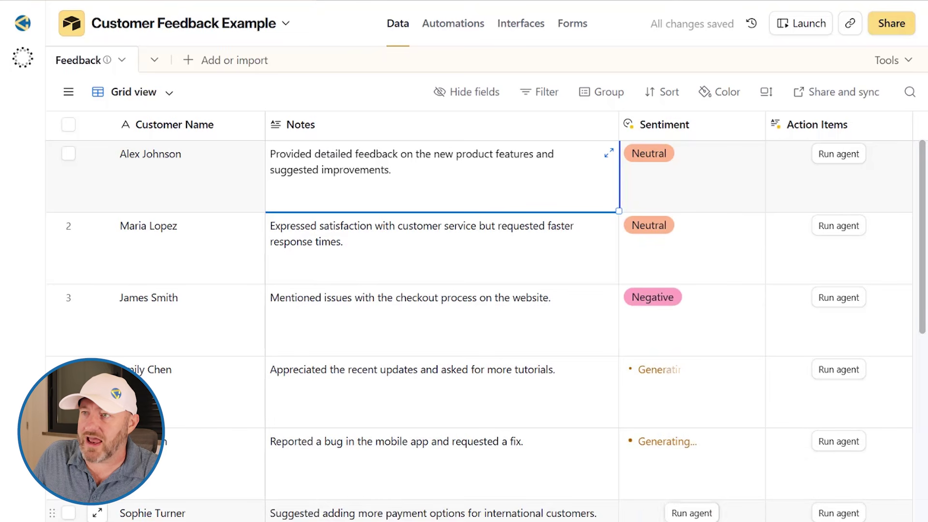
pyautogui.click(694, 514)
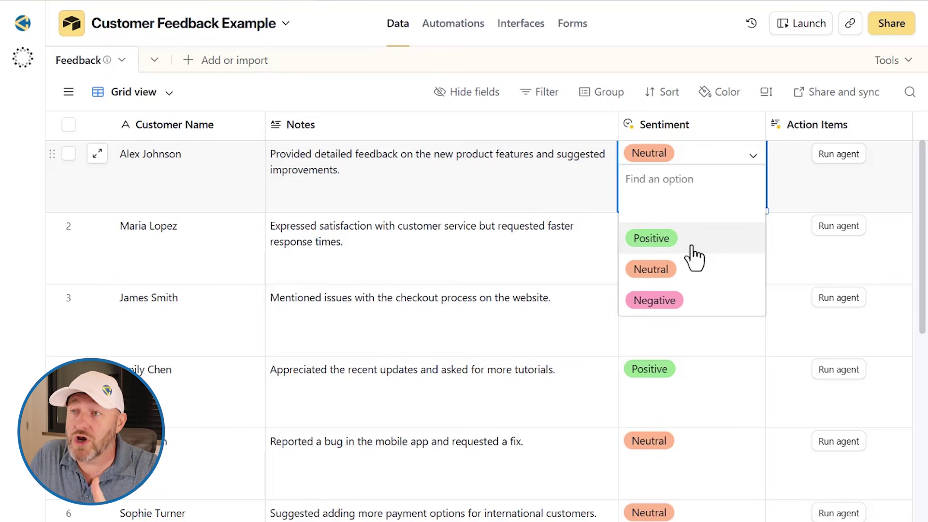
# Step: Manually override the first record's Sentiment value with Negative
pyautogui.click(434, 198)
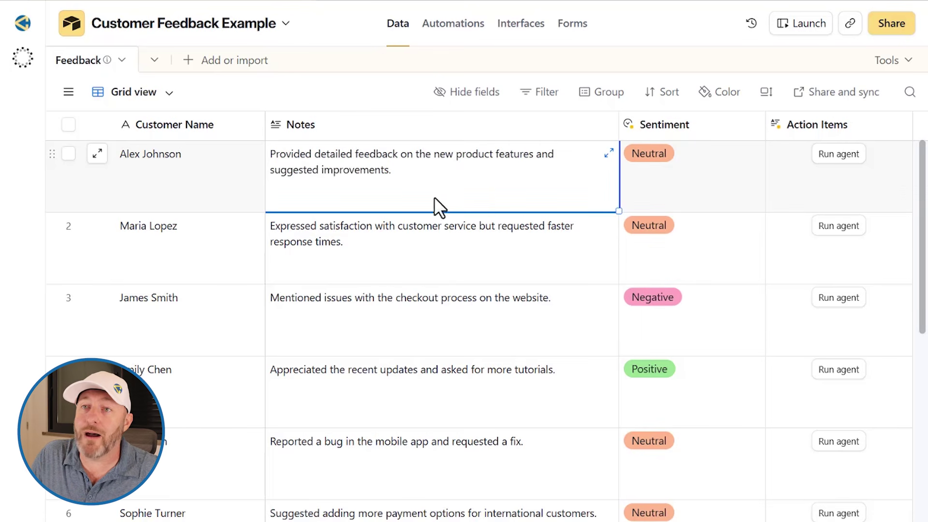
pyautogui.click(171, 167)
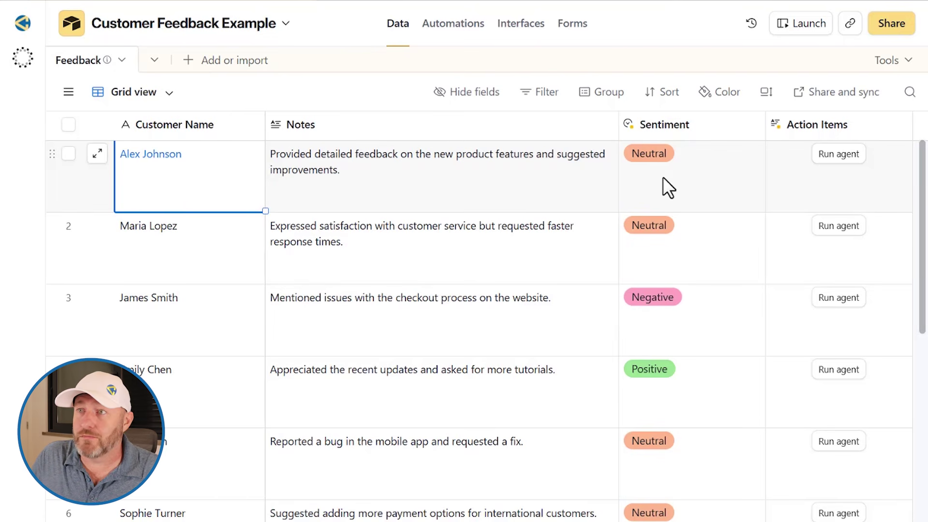
pyautogui.click(438, 182)
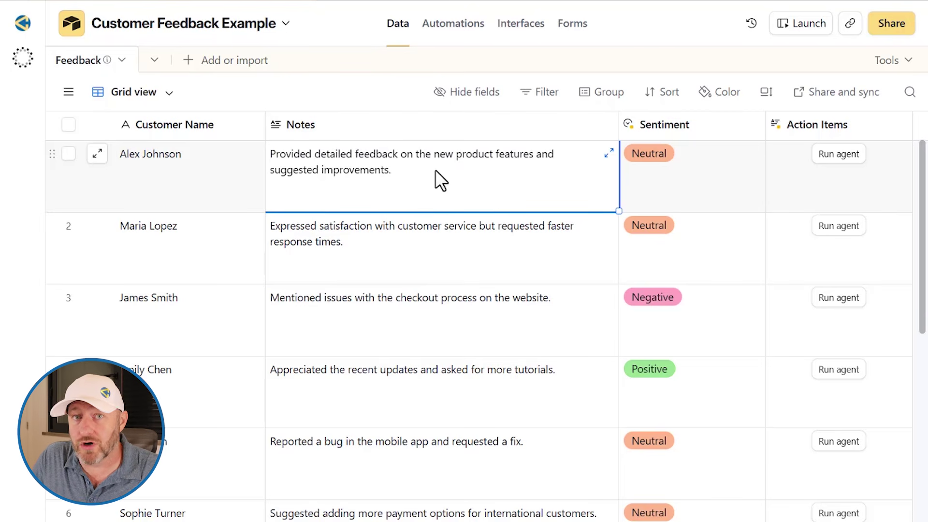
pyautogui.click(683, 176)
pyautogui.click(684, 179)
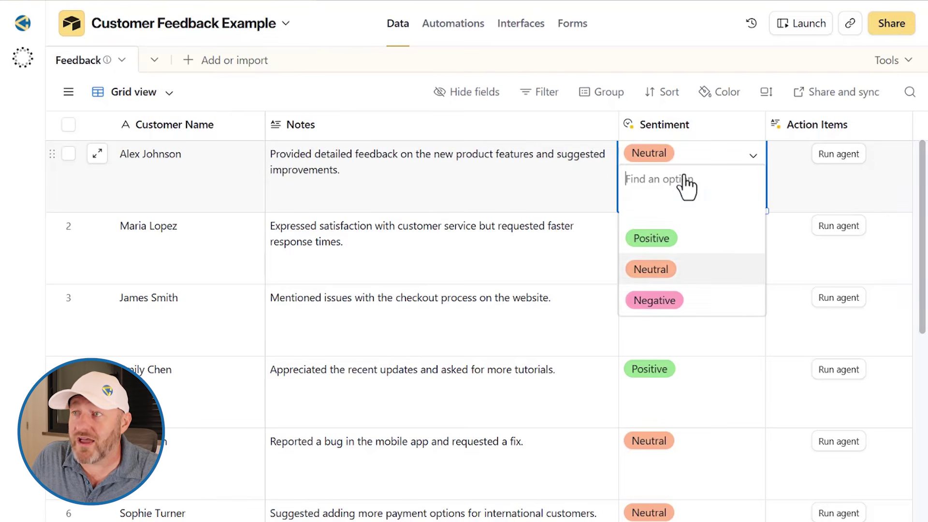
pyautogui.click(688, 301)
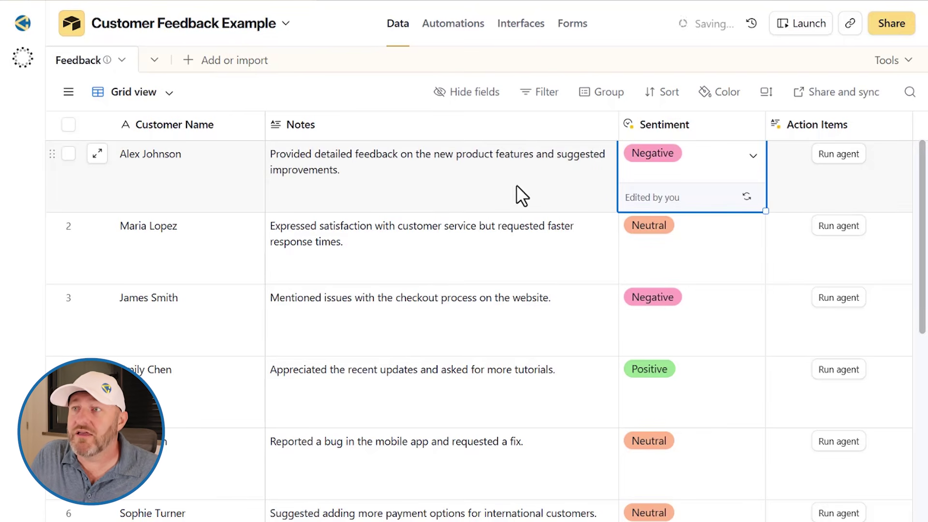
pyautogui.click(499, 180)
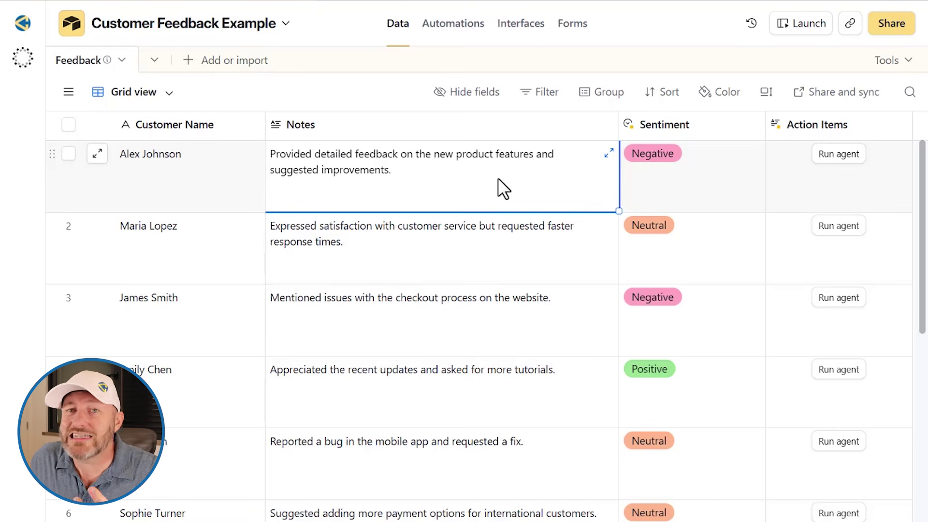
# Step: Open the Action Items field agent for editing and set its model to Claude 4.5 Sonnet
pyautogui.doubleClick(802, 127)
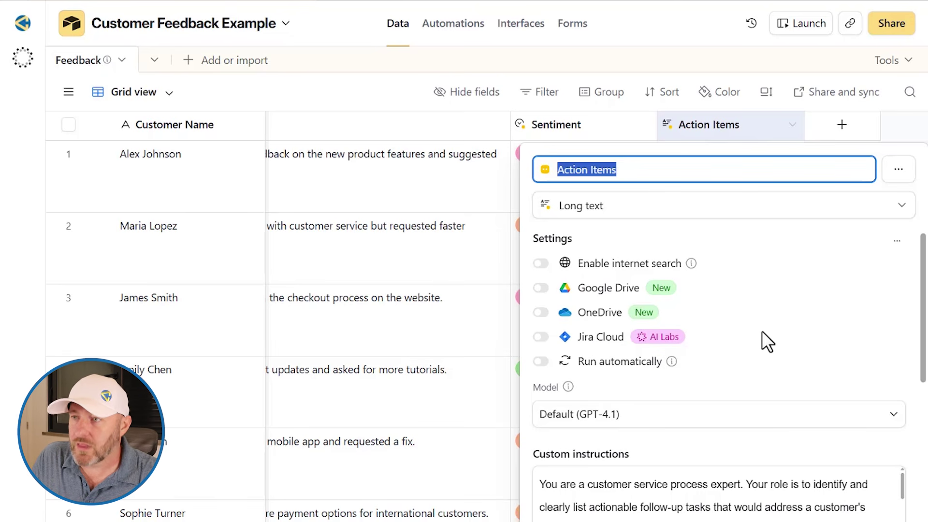
pyautogui.scroll(-2, 764, 334)
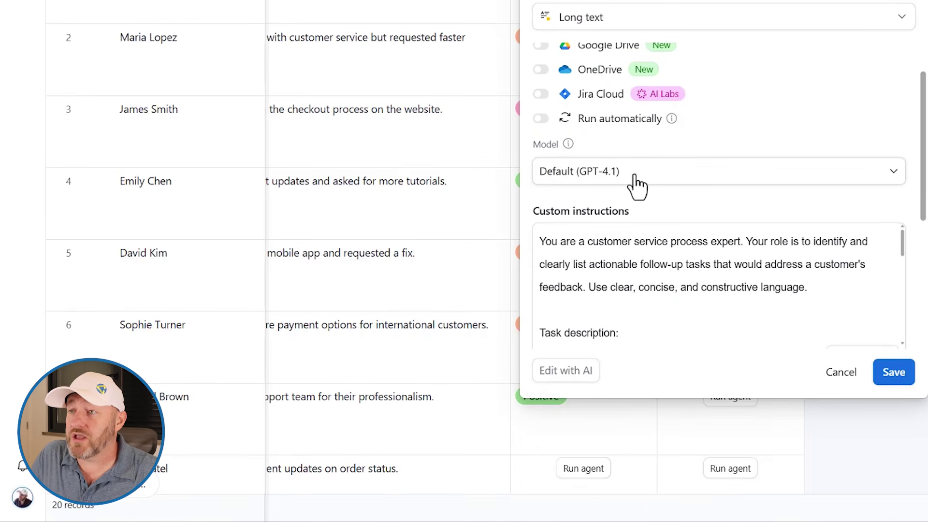
pyautogui.click(637, 179)
pyautogui.scroll(-8, 636, 269)
pyautogui.scroll(-1, 628, 278)
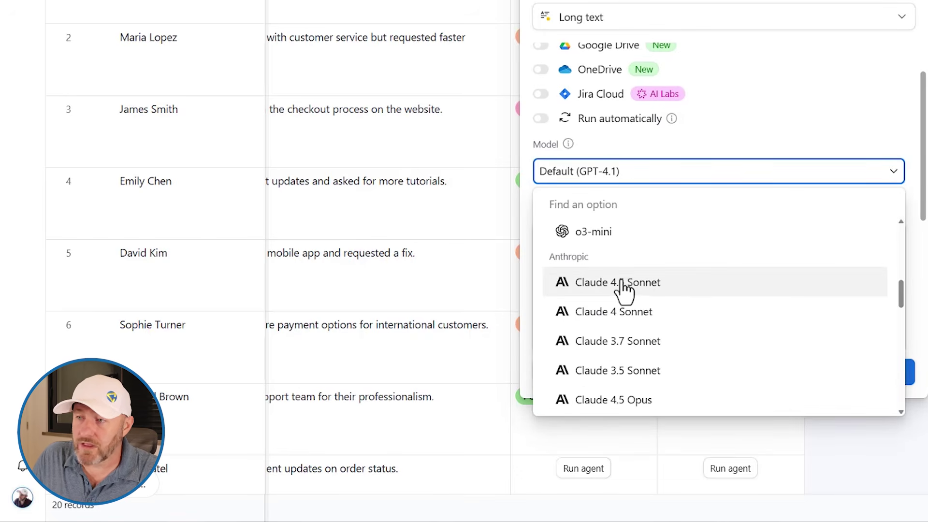
pyautogui.click(624, 281)
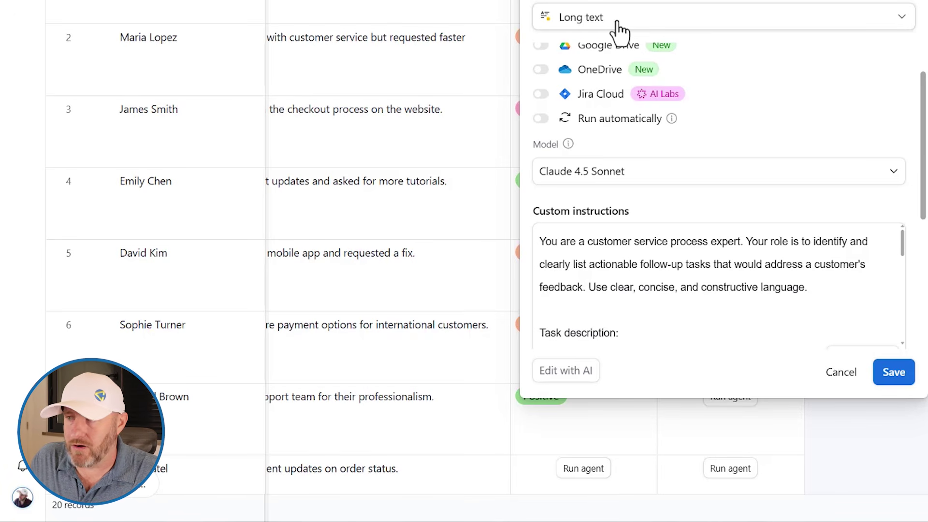
# Step: Read the Action Items agent's custom instructions, from the expert role and task description down to the context data
pyautogui.scroll(2, 741, 219)
pyautogui.scroll(-5, 812, 123)
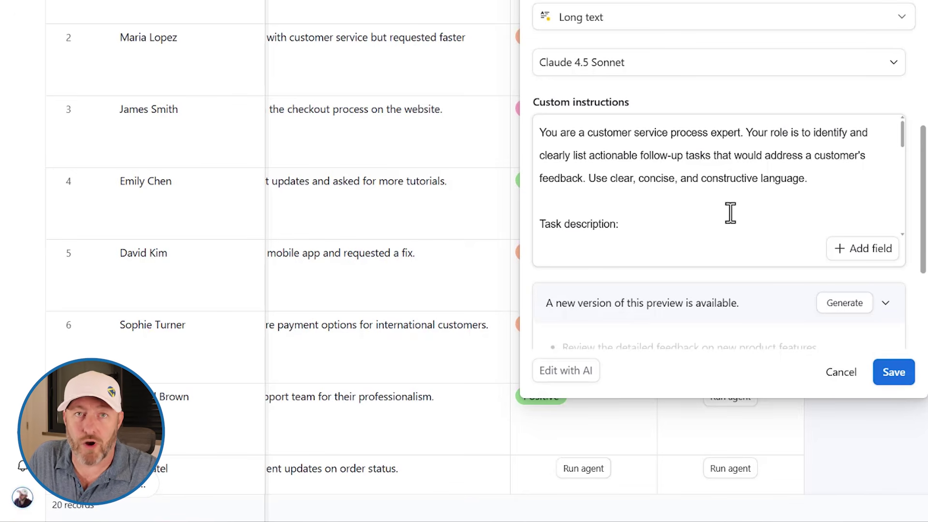
pyautogui.scroll(-3, 725, 201)
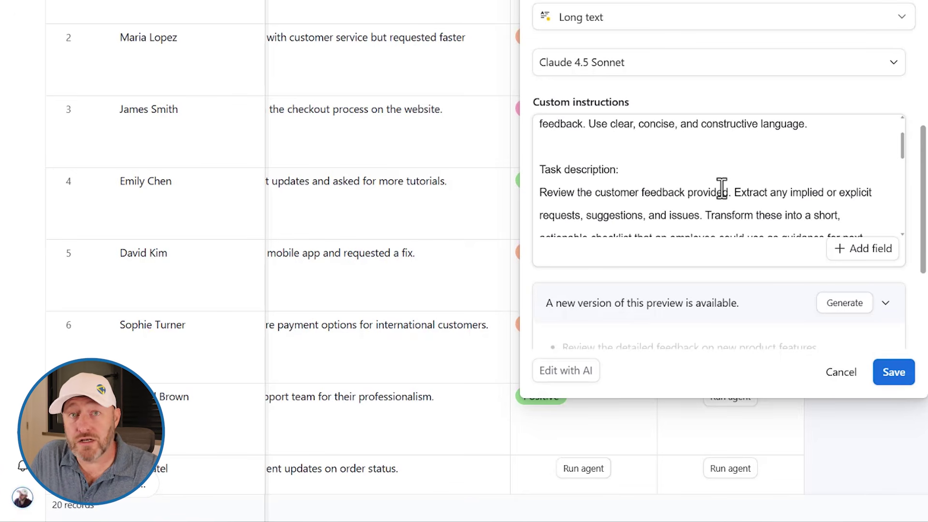
pyautogui.scroll(-2, 711, 155)
pyautogui.scroll(-8, 709, 155)
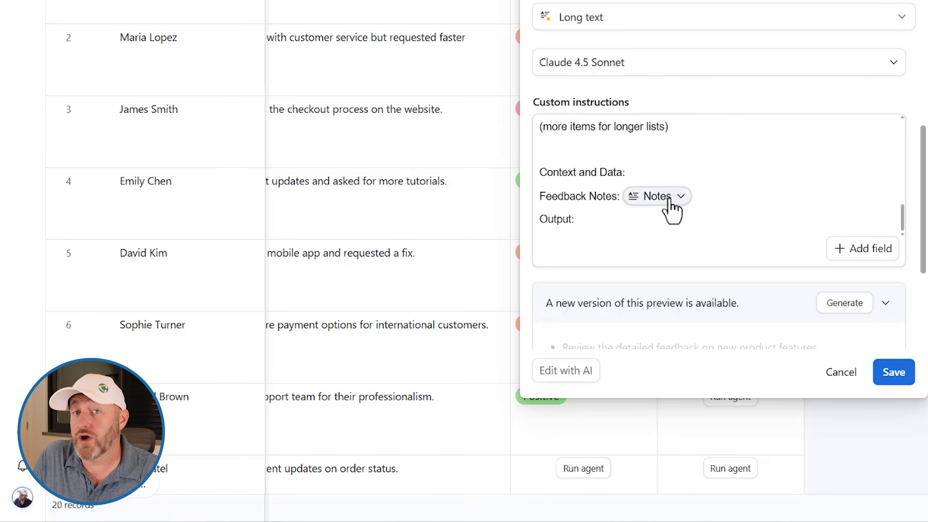
# Step: Add a "Sentiment:" line referencing the Sentiment field above "Output:" in the Action Items agent's custom instructions and save the agent
pyautogui.click(713, 202)
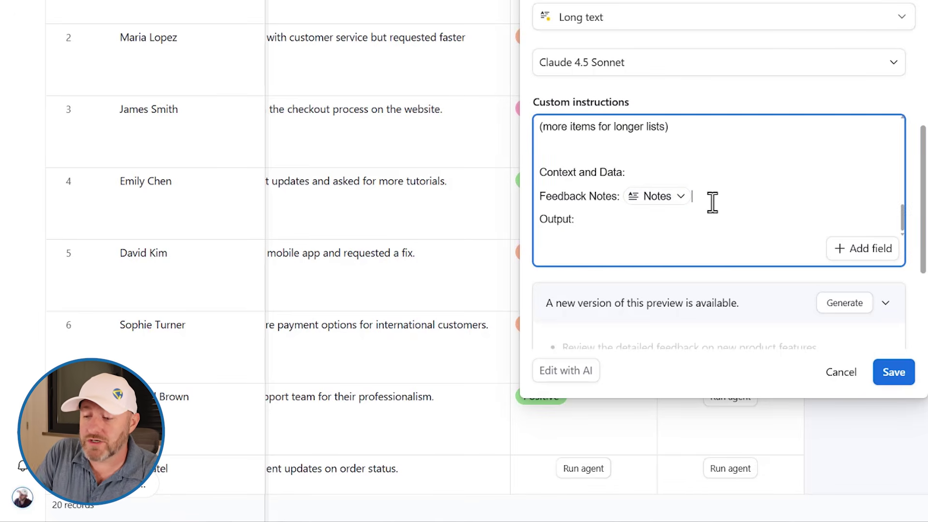
pyautogui.press('Down')
pyautogui.hotkey('shift', 'Home')
pyautogui.press('BackSpace')
pyautogui.write('Sentiment:')
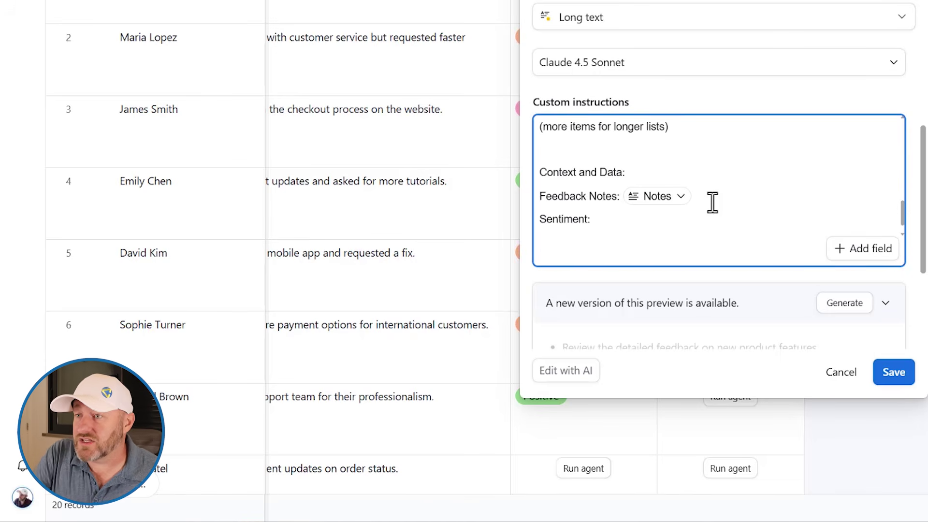
pyautogui.click(872, 248)
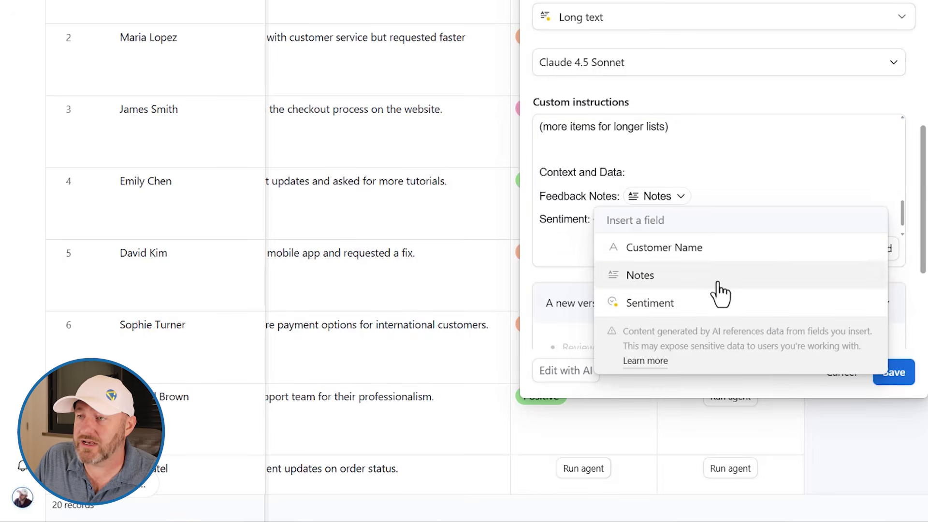
pyautogui.click(683, 304)
pyautogui.press('Return')
pyautogui.write('Output:')
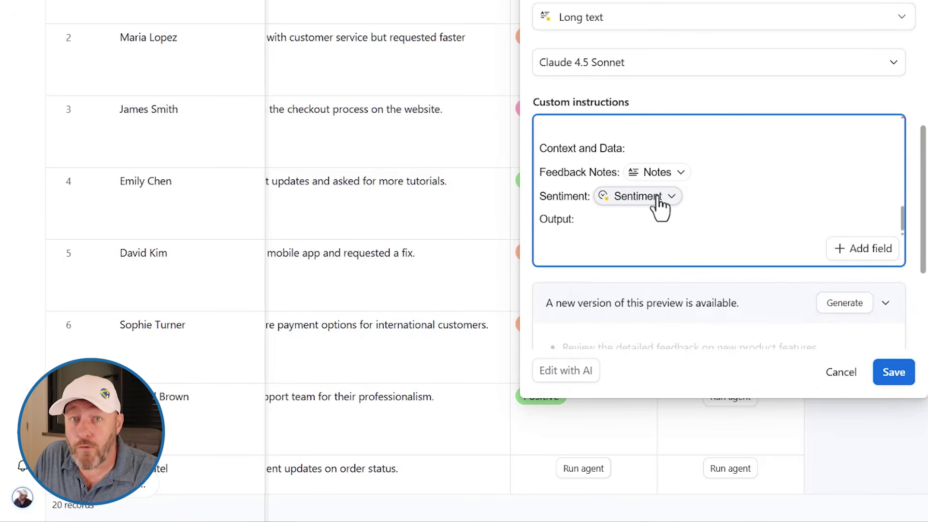
pyautogui.click(822, 188)
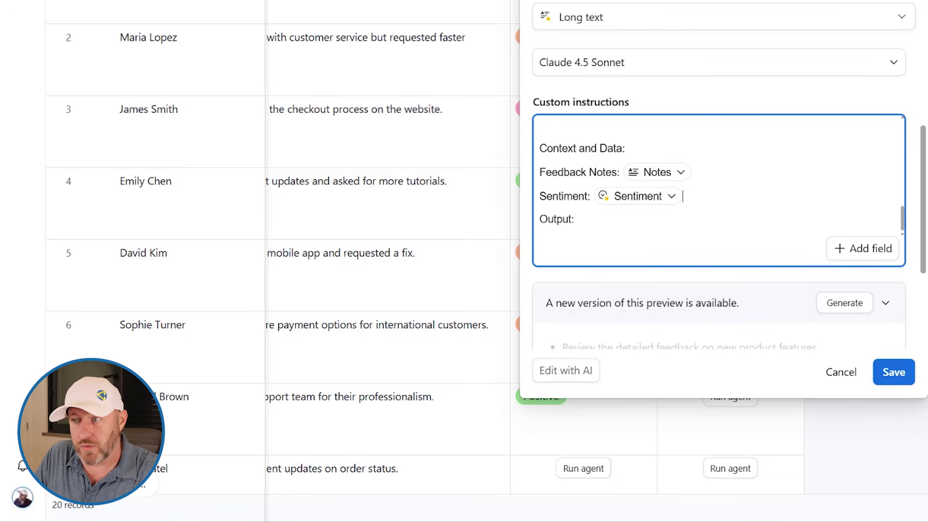
pyautogui.scroll(-4, 729, 174)
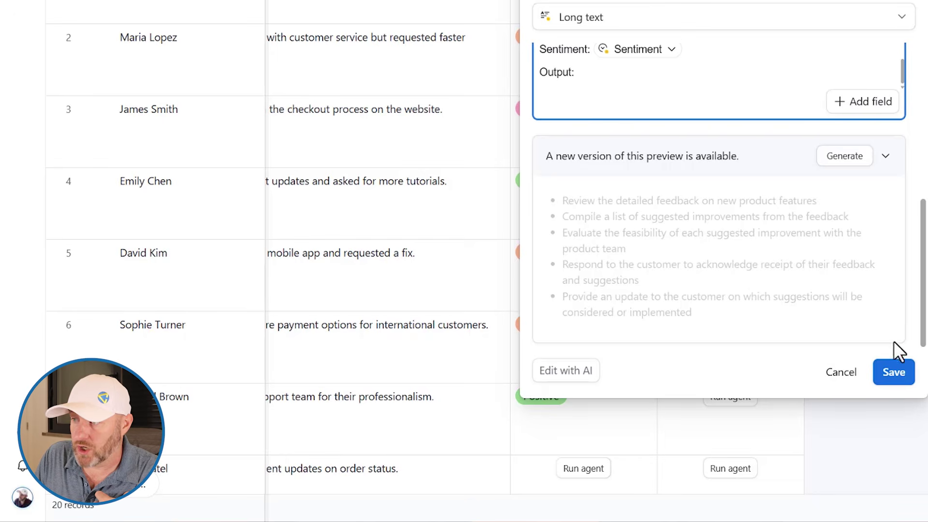
pyautogui.click(895, 375)
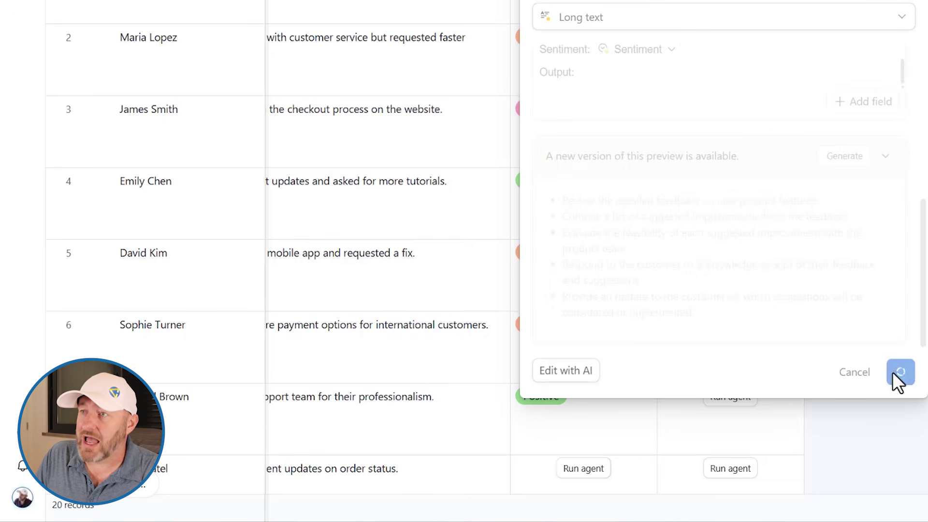
# Step: Inspect the Action Items cell of record 8, whose Sentiment agent has not been run
pyautogui.scroll(-5, 624, 127)
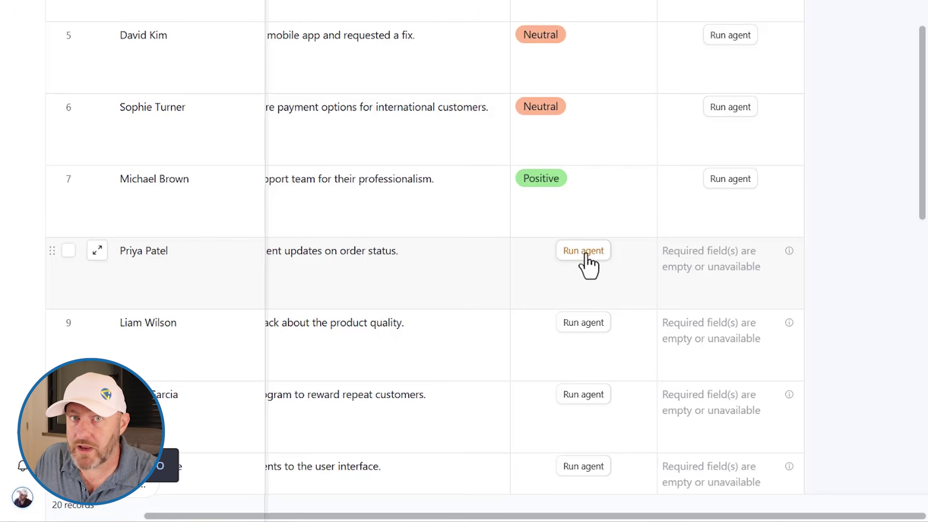
pyautogui.click(728, 264)
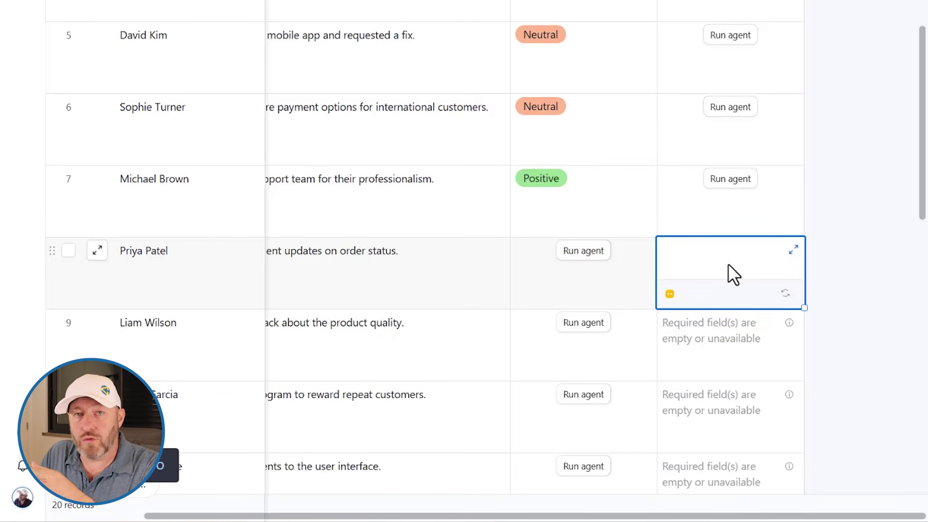
pyautogui.click(840, 228)
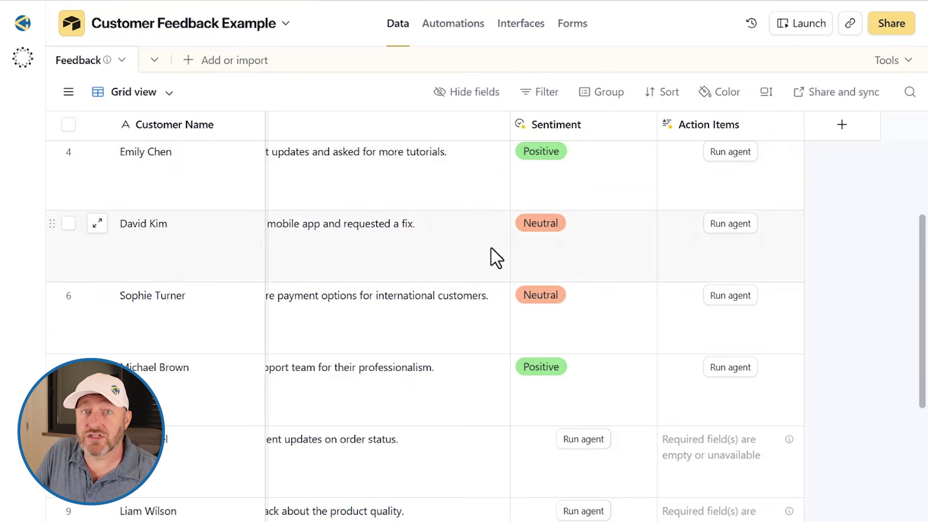
# Step: Narrow the Notes column so that its text wraps and the Sentiment and Action Items columns fit beside it
pyautogui.hscroll(-3, 280, 133)
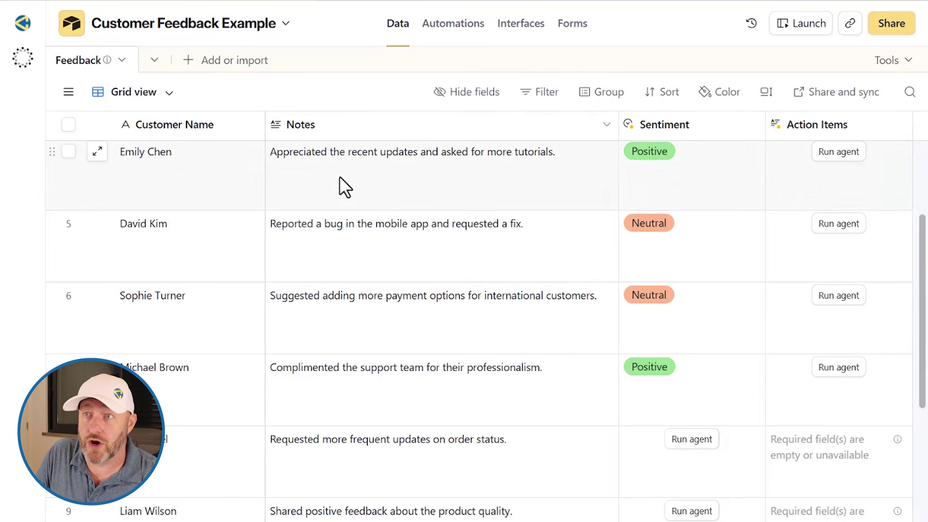
pyautogui.moveTo(618, 124); pyautogui.dragTo(479, 124)
# Step: Run the Sentiment agent on record 8, the request for more frequent order status updates
pyautogui.scroll(3, 684, 240)
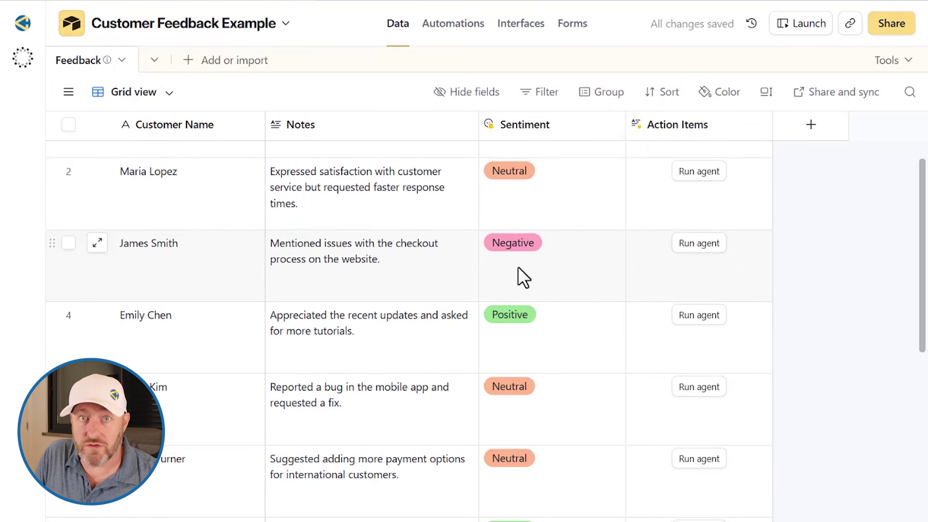
pyautogui.scroll(-3, 518, 266)
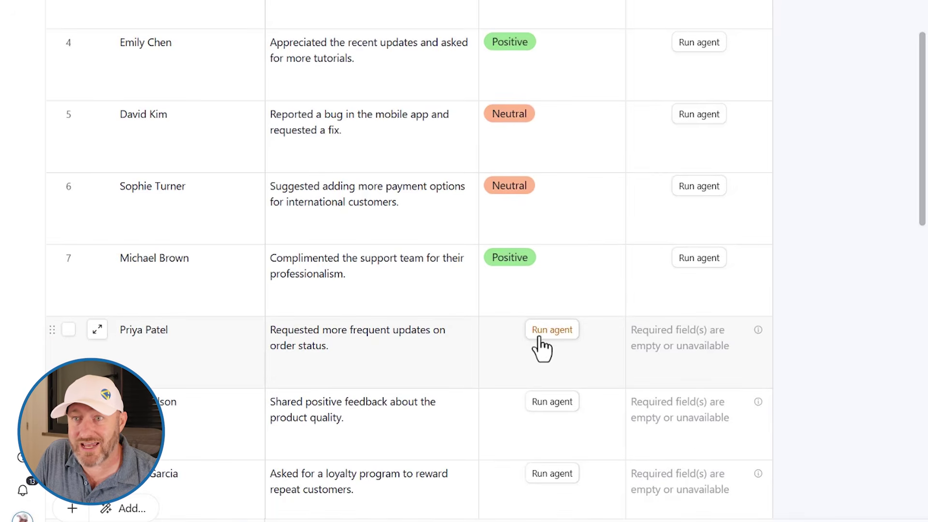
pyautogui.click(539, 339)
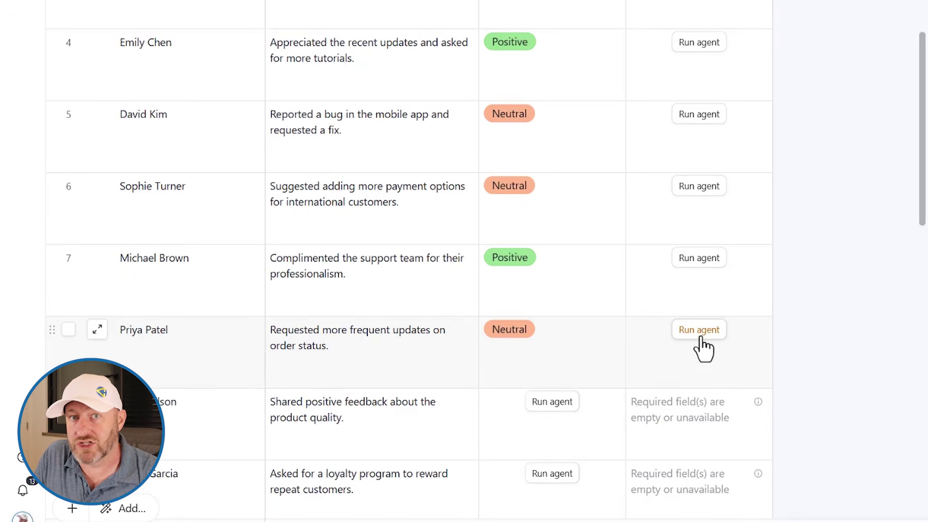
# Step: Set the Action Items field agent to run automatically and overwrite the field's existing data
pyautogui.doubleClick(696, 125)
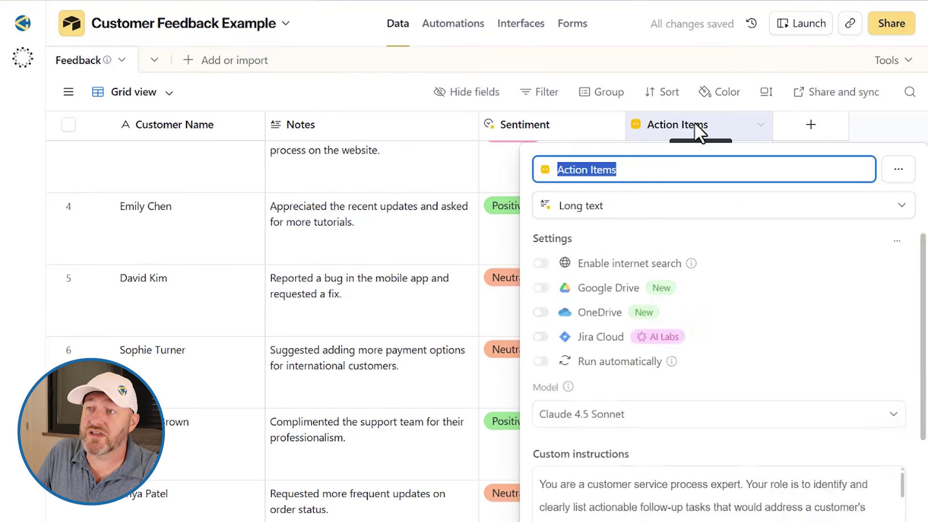
pyautogui.click(616, 362)
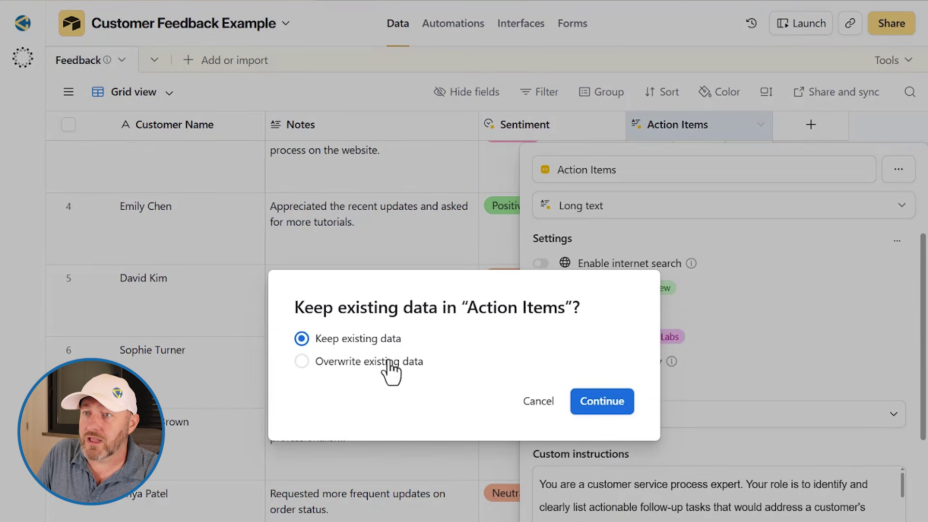
pyautogui.click(382, 361)
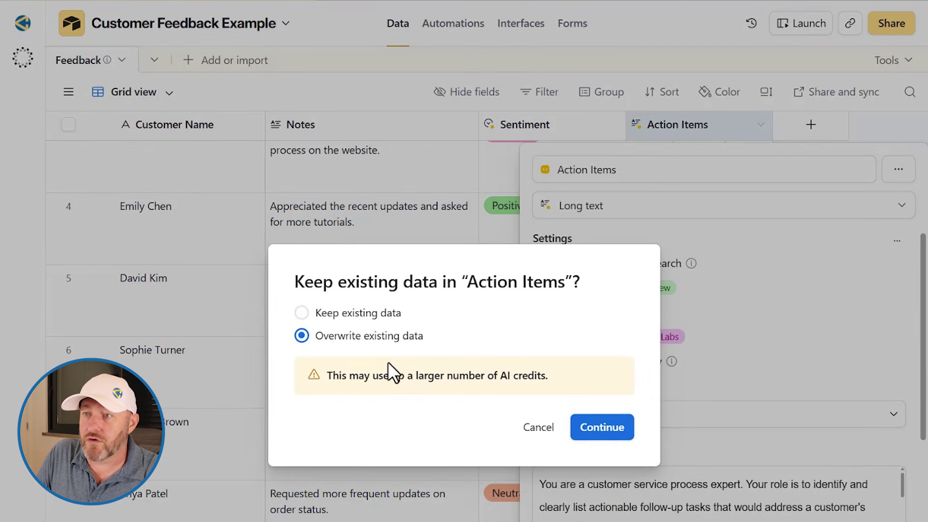
pyautogui.click(596, 434)
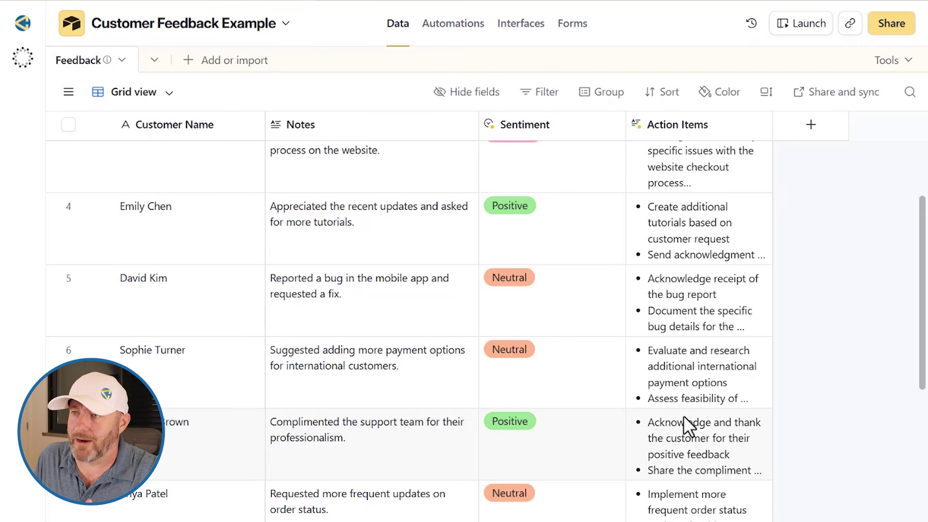
# Step: Compare record 5's mobile app bug note with its generated action items
pyautogui.click(710, 295)
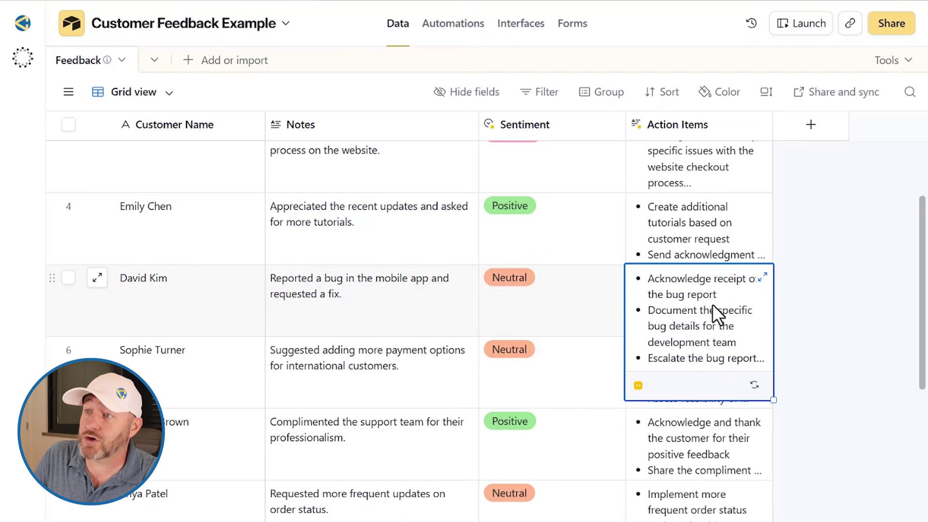
pyautogui.click(830, 293)
pyautogui.click(385, 315)
pyautogui.click(687, 300)
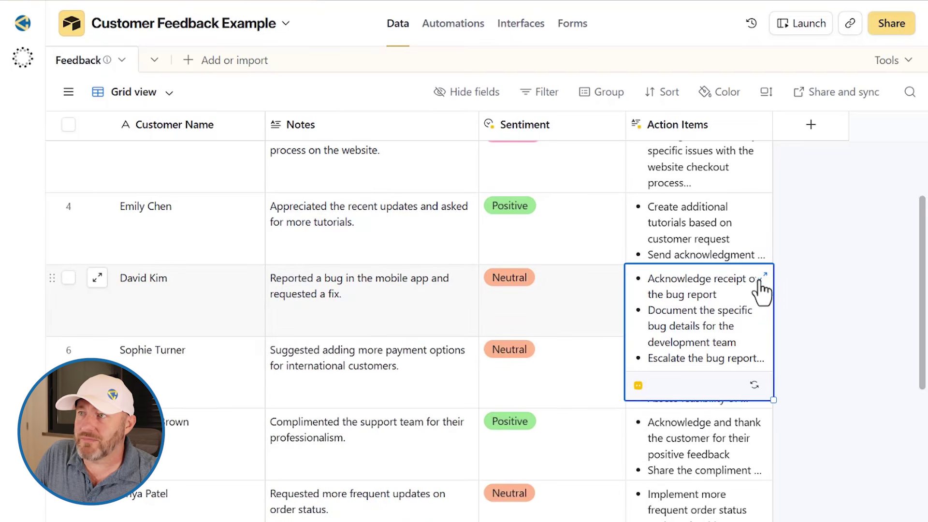
# Step: Expand record 5's Action Items and delete the last task, "Follow up with the customer once the bug is resolved"
pyautogui.click(763, 278)
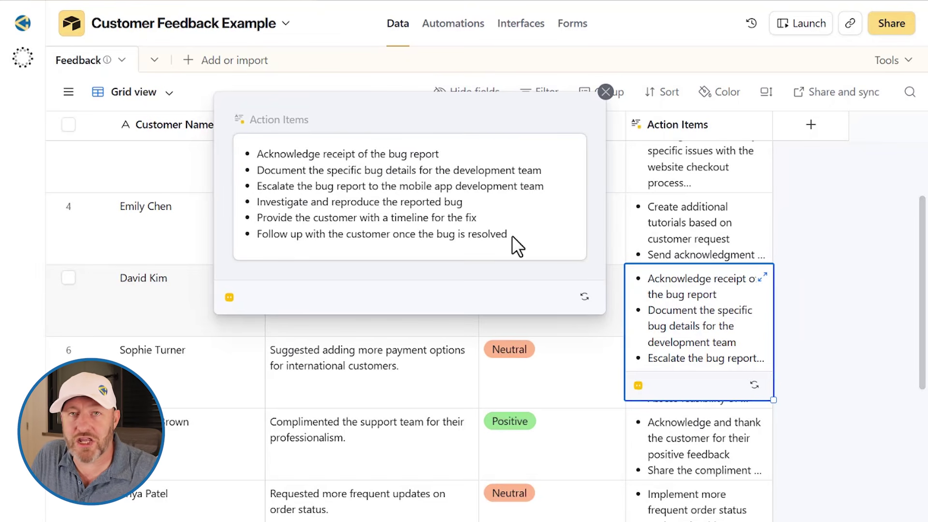
pyautogui.moveTo(512, 236); pyautogui.dragTo(460, 237)
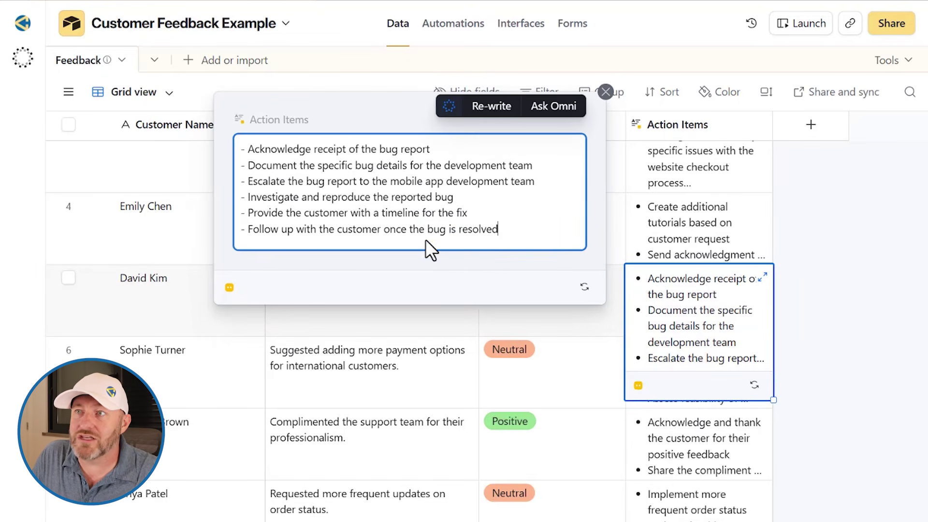
pyautogui.moveTo(501, 229); pyautogui.dragTo(385, 232)
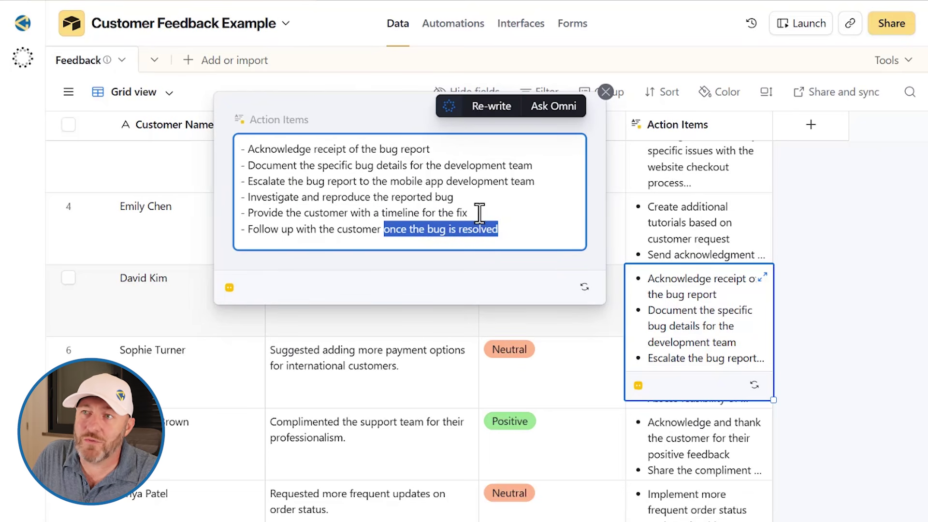
pyautogui.tripleClick(389, 231)
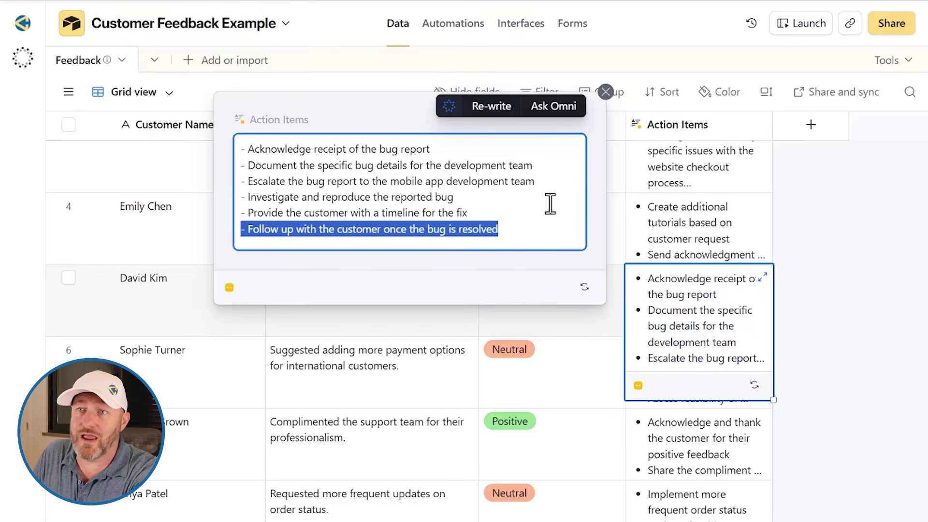
pyautogui.press('BackSpace')
pyautogui.click(790, 329)
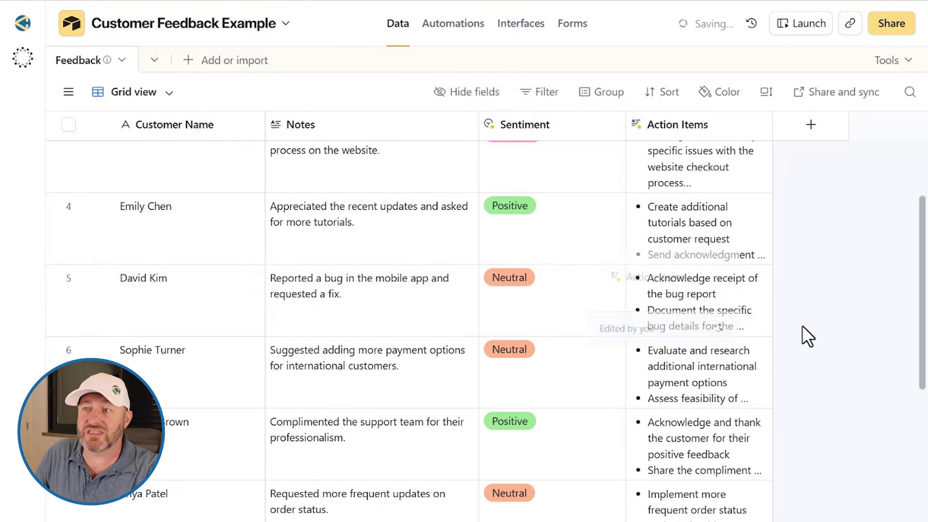